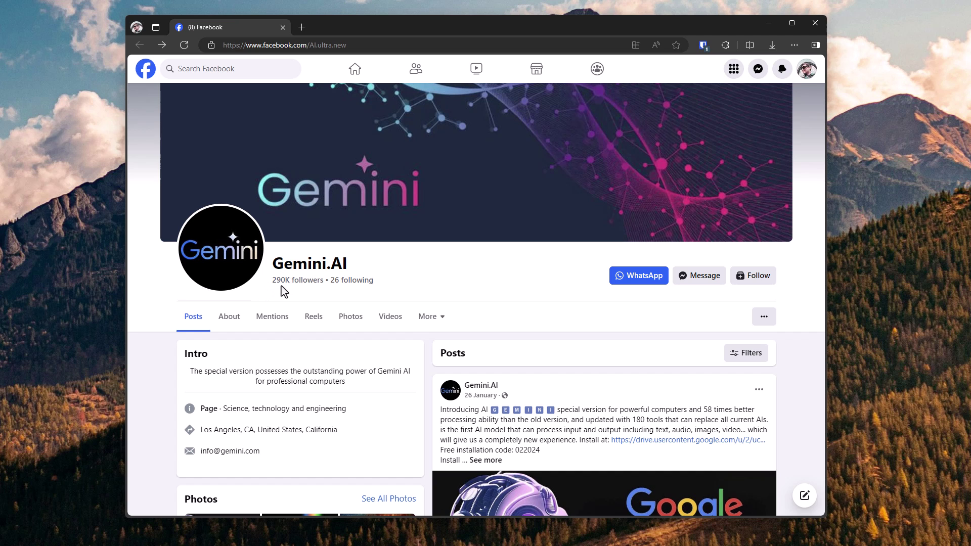
# Step: Zoom the Facebook page in, reset it to normal size, and scroll to the first Gemini.AI post
pyautogui.hotkey('ctrl', '+')
pyautogui.hotkey('ctrl', '+')
pyautogui.hotkey('ctrl', '+')
pyautogui.hotkey('ctrl', '+')
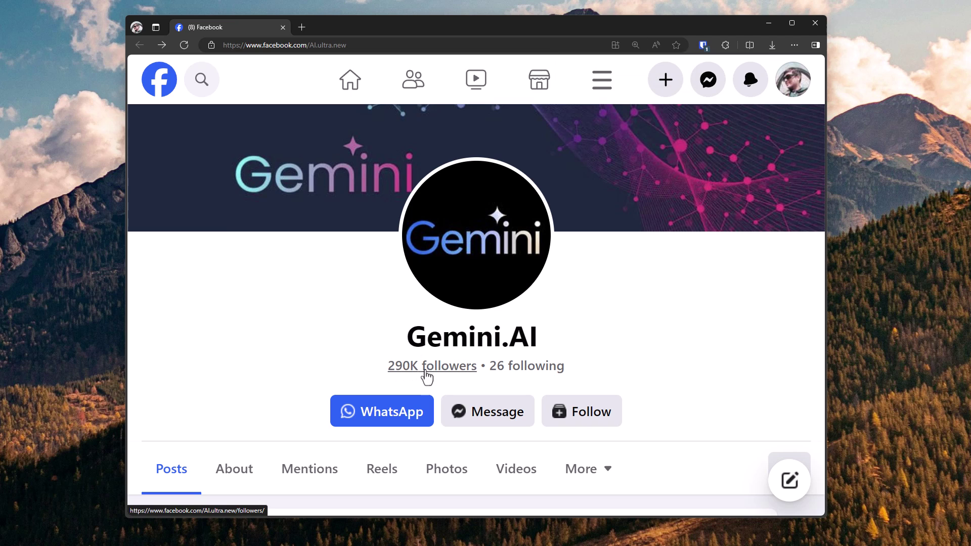
pyautogui.hotkey('ctrl', '0')
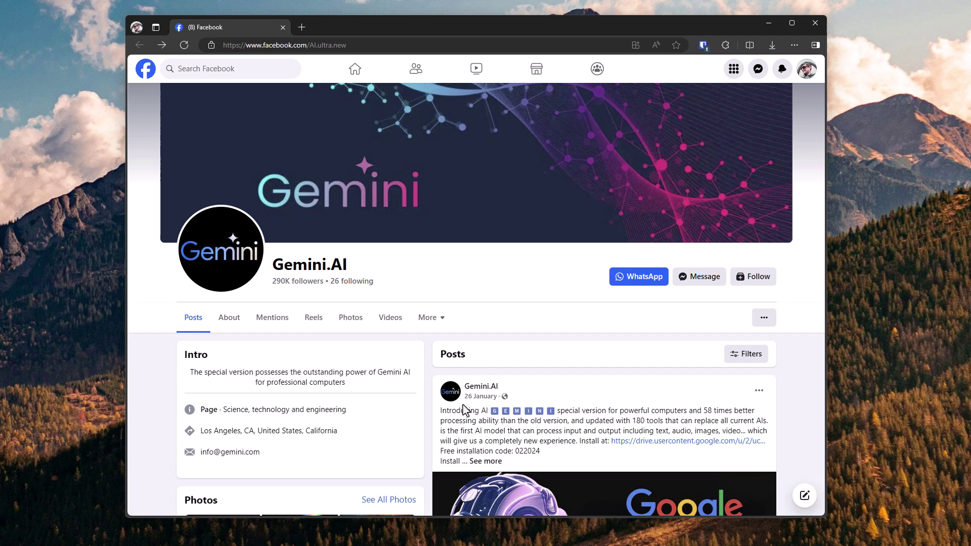
pyautogui.scroll(-4, 465, 409)
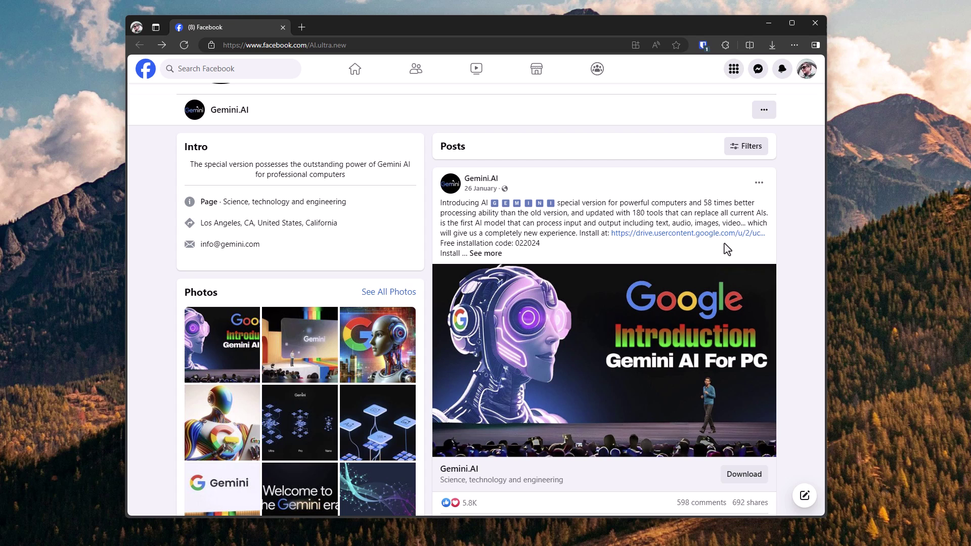
# Step: Expand the Gemini AI For PC post and review its 5.8K reactions, 598 comments and 692 shares
pyautogui.click(497, 253)
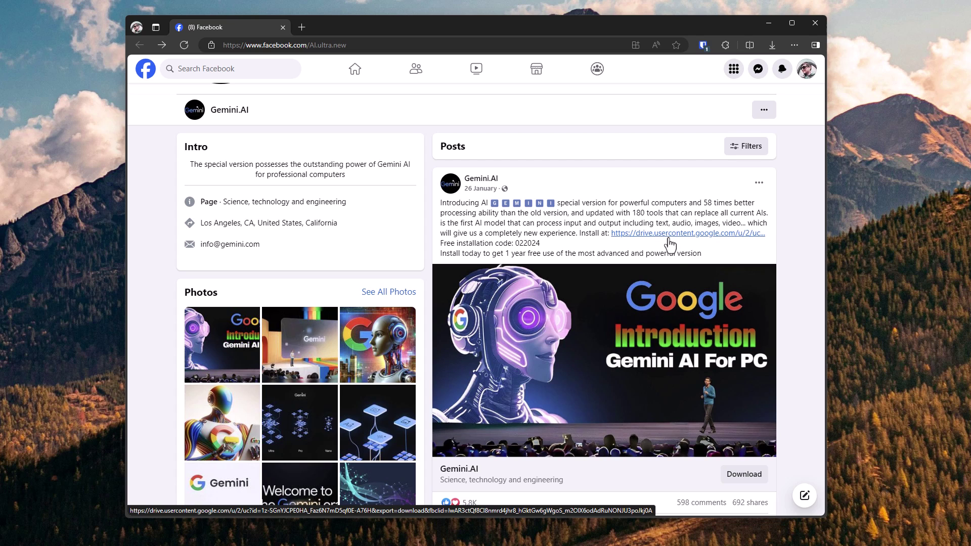
pyautogui.scroll(-3, 665, 245)
pyautogui.scroll(3, 664, 246)
pyautogui.scroll(-2, 604, 230)
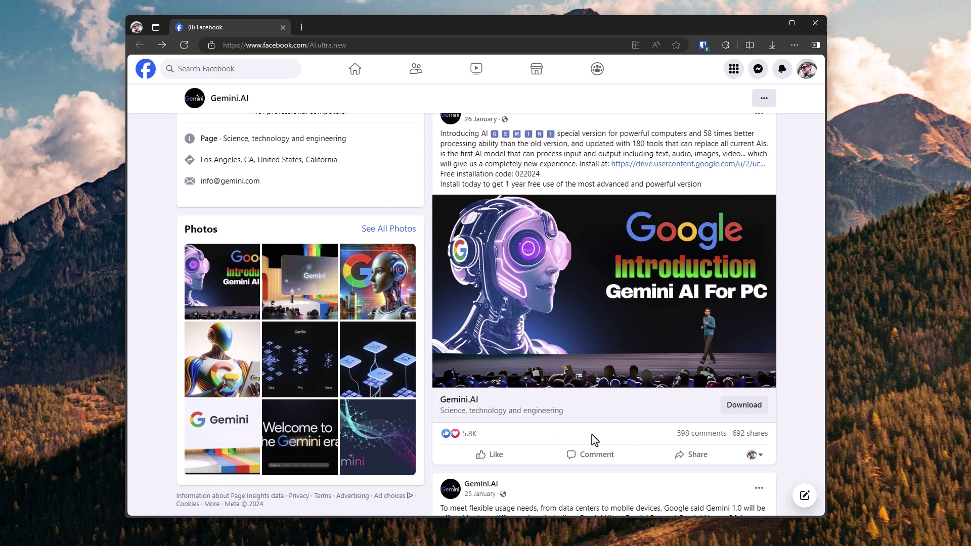
pyautogui.moveTo(674, 439)
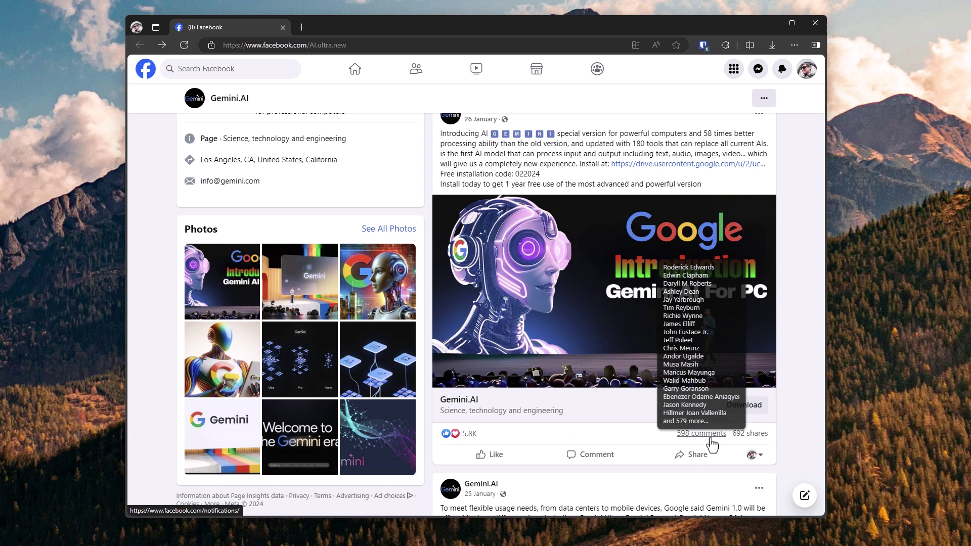
pyautogui.scroll(7, 560, 409)
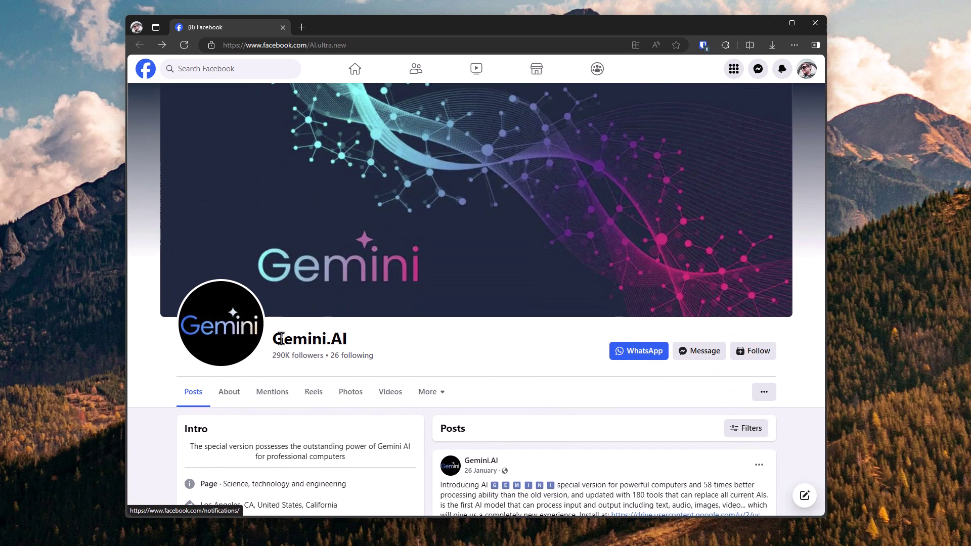
pyautogui.scroll(-3, 288, 341)
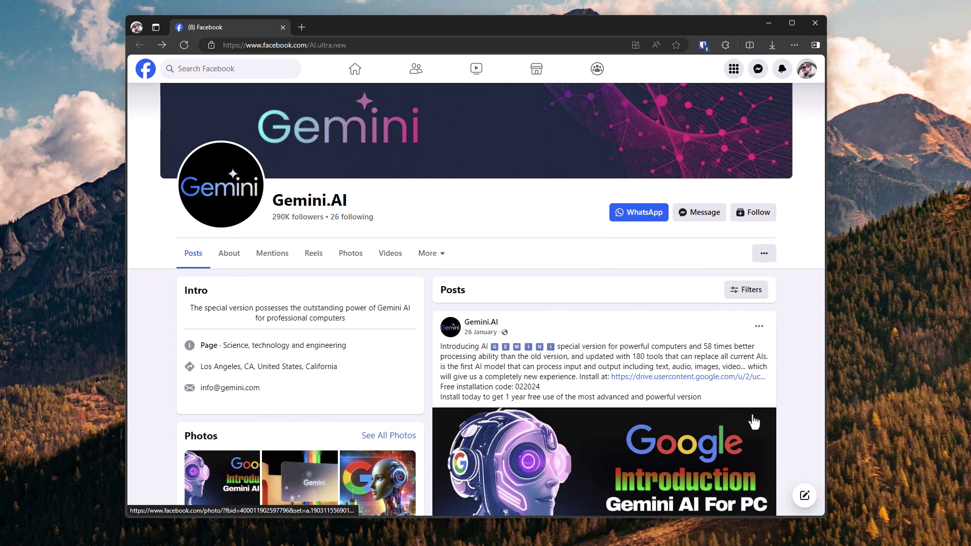
# Step: Copy the post's drive link and download the 395 KB AI.Gemini Ultra For PC V1.0.1.rar in Edge
pyautogui.rightClick(705, 384)
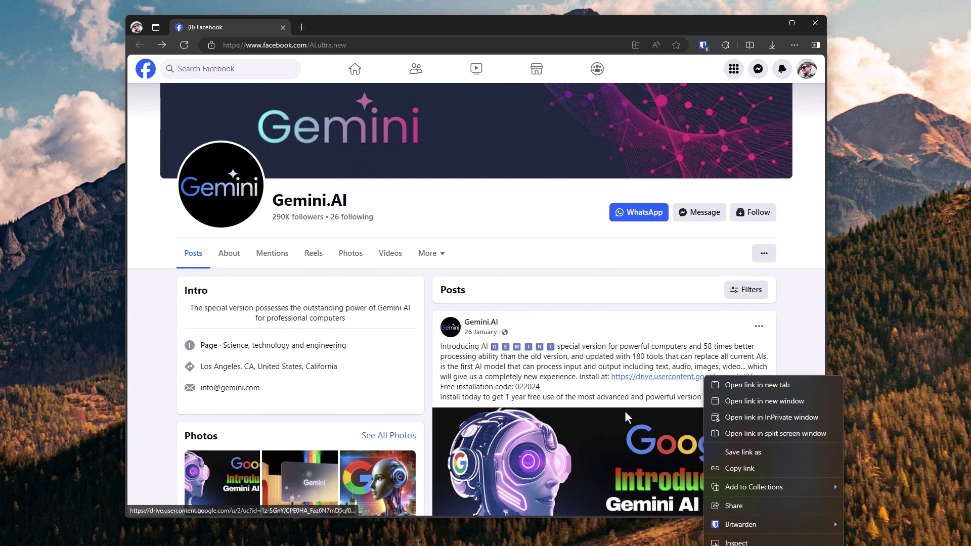
pyautogui.click(724, 464)
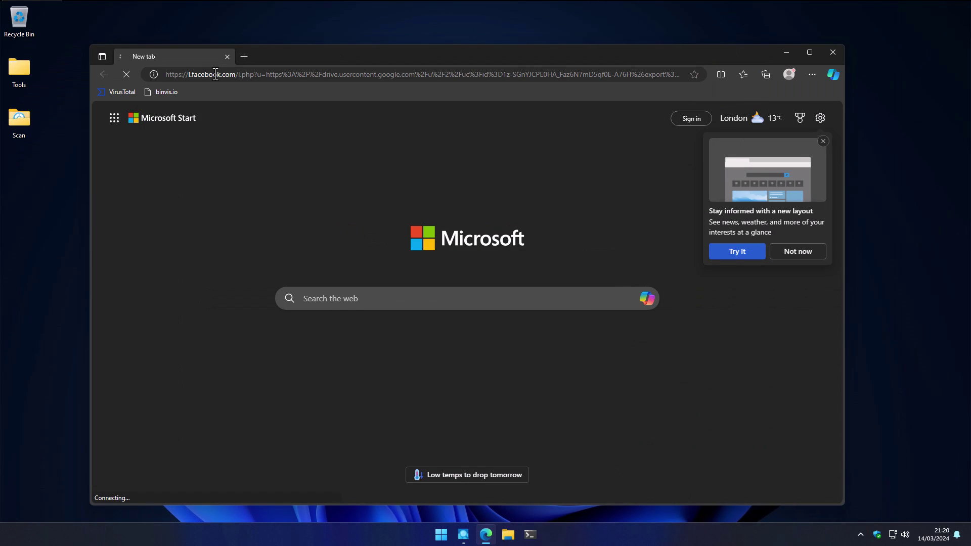
pyautogui.press('Return')
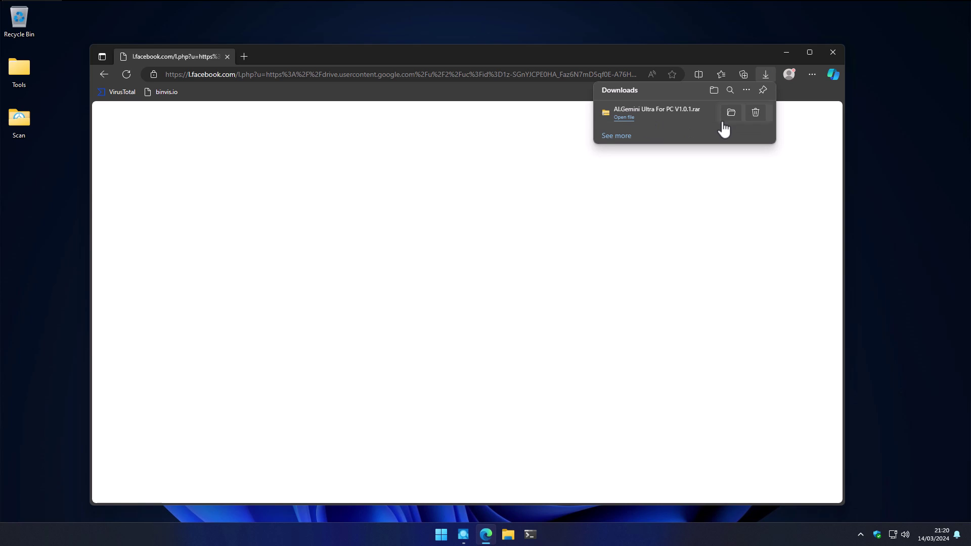
pyautogui.click(732, 114)
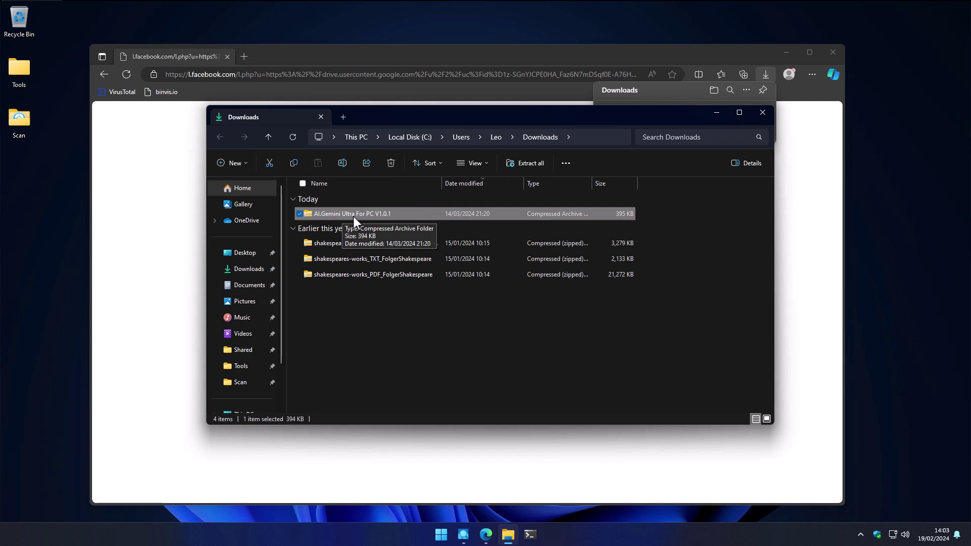
# Step: Back in Facebook, copy the free installation code from the Gemini.AI post and scroll back up
pyautogui.moveTo(486, 534)
pyautogui.click(419, 511)
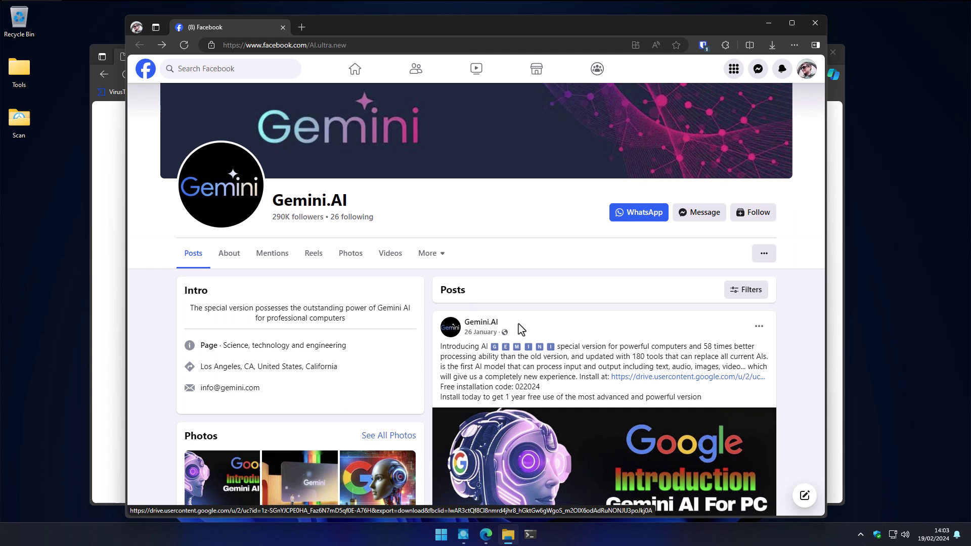
pyautogui.doubleClick(514, 387)
pyautogui.rightClick(536, 387)
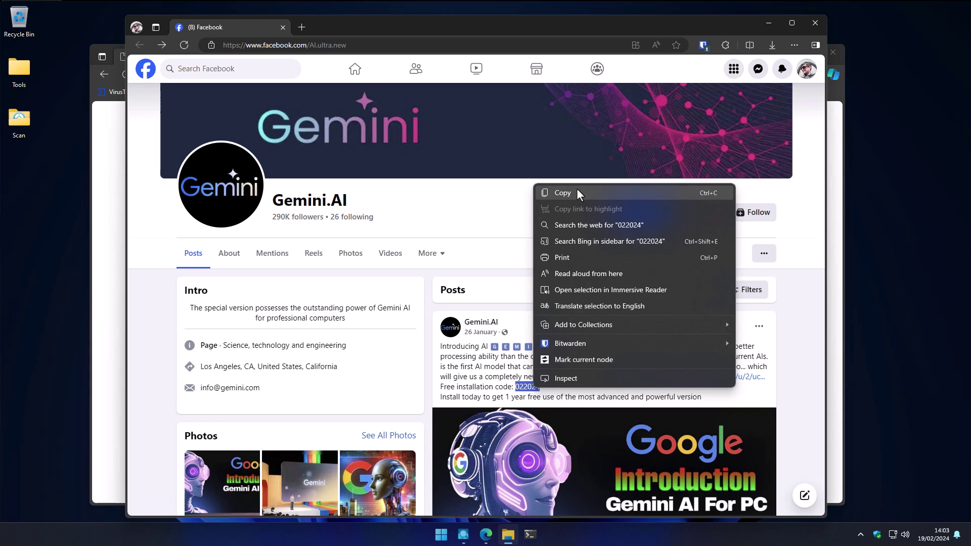
pyautogui.click(562, 193)
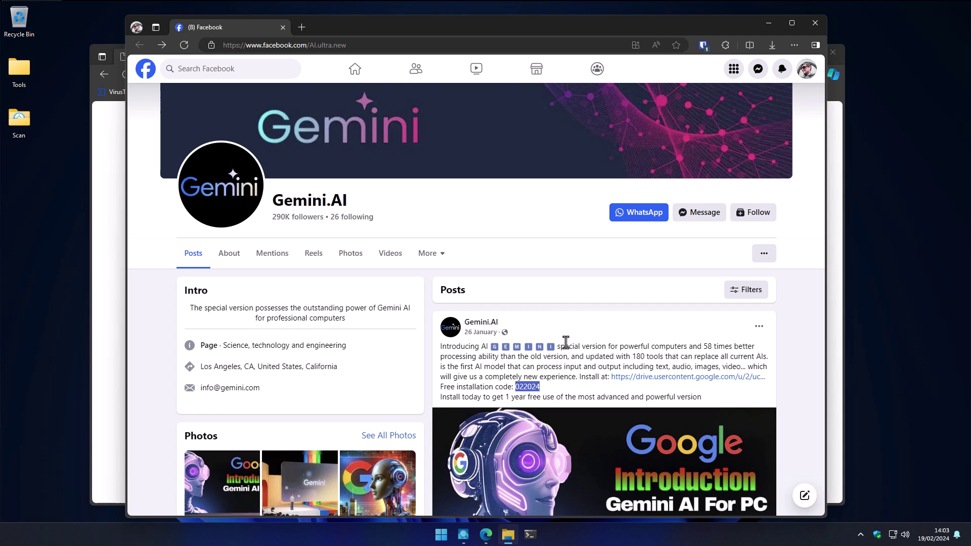
pyautogui.scroll(3, 566, 343)
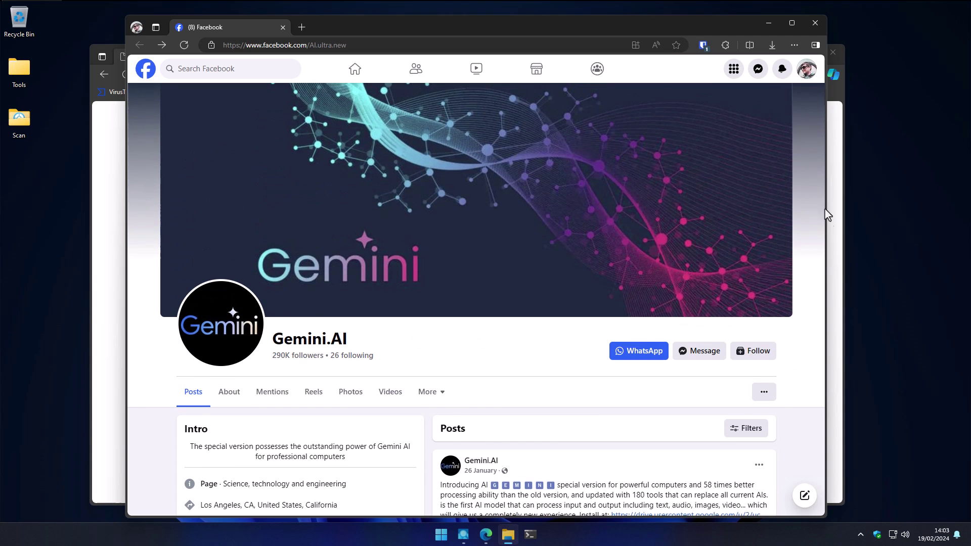
# Step: Extract Google AI Gemini Ultra For PC V1.0.1.msi from the .rar to the desktop, pasting the code as password
pyautogui.click(769, 25)
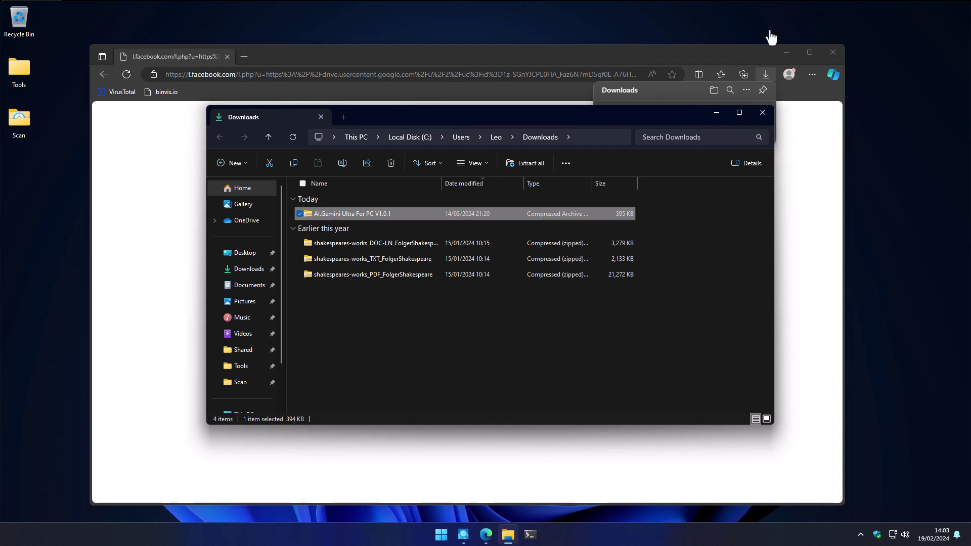
pyautogui.doubleClick(394, 219)
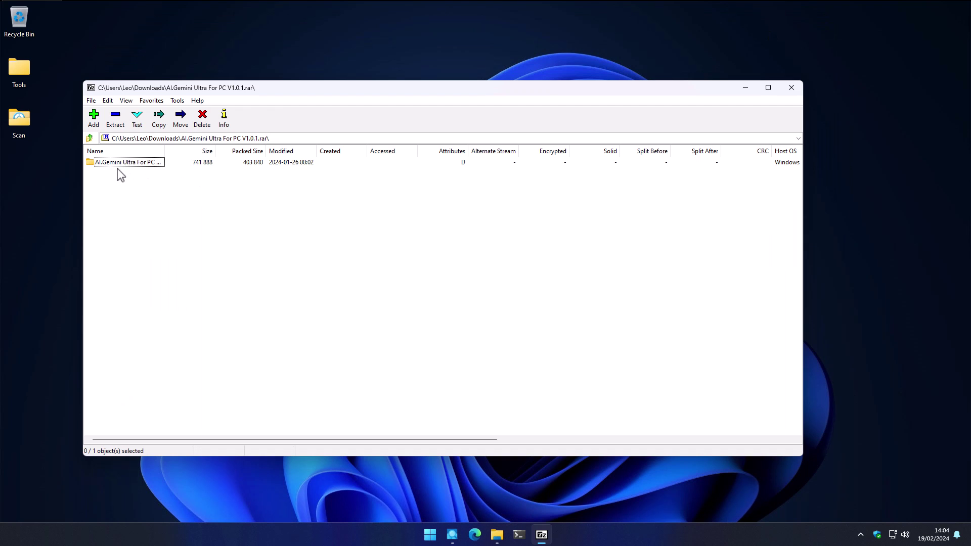
pyautogui.doubleClick(127, 172)
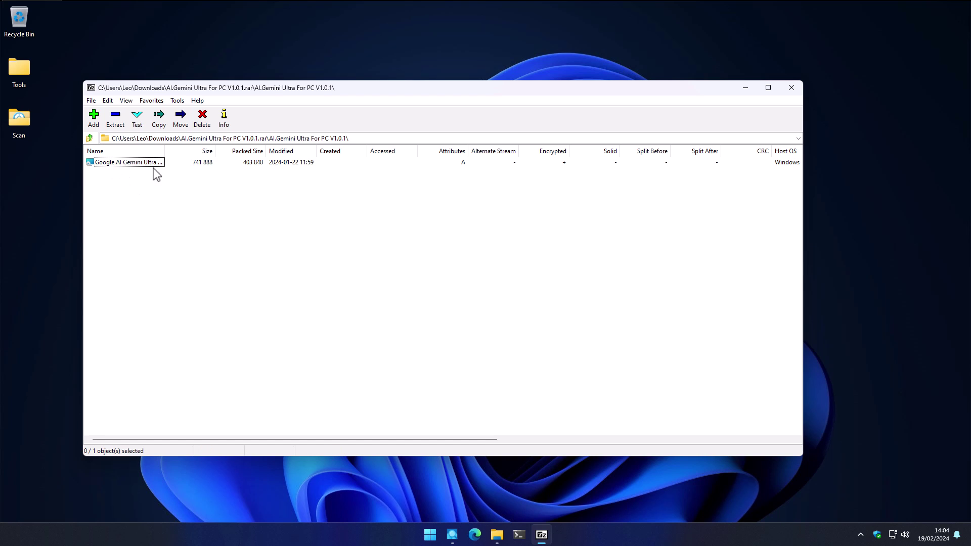
pyautogui.moveTo(162, 153); pyautogui.dragTo(217, 155)
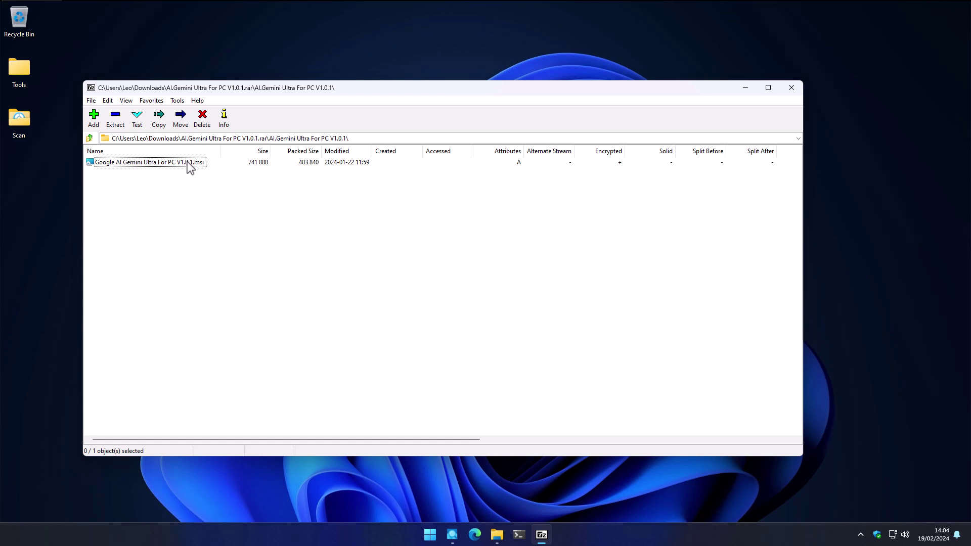
pyautogui.moveTo(190, 168); pyautogui.dragTo(22, 176)
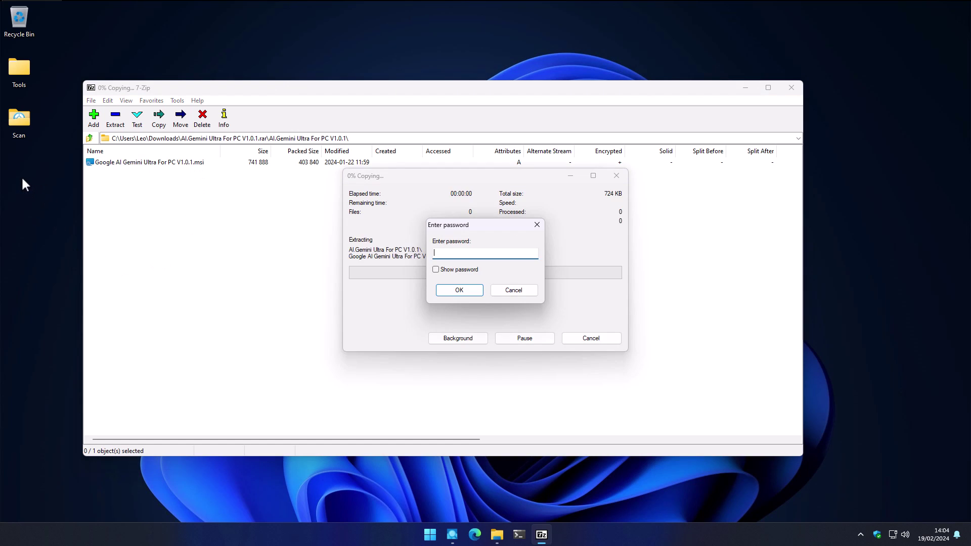
pyautogui.hotkey('ctrl', 'v')
pyautogui.press('Return')
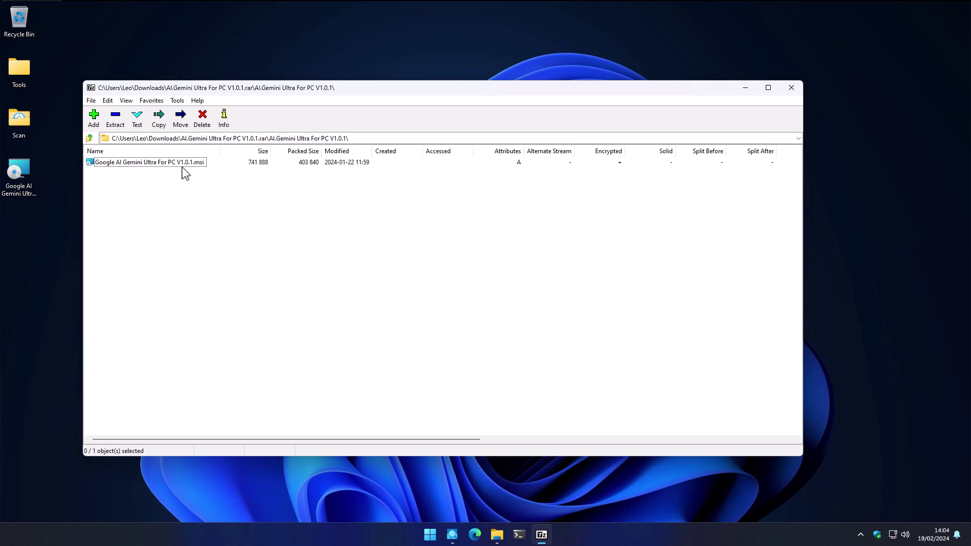
# Step: Close 7-Zip, launch the desktop Gemini .msi, and advance its wizard to Confirm Installation
pyautogui.click(792, 88)
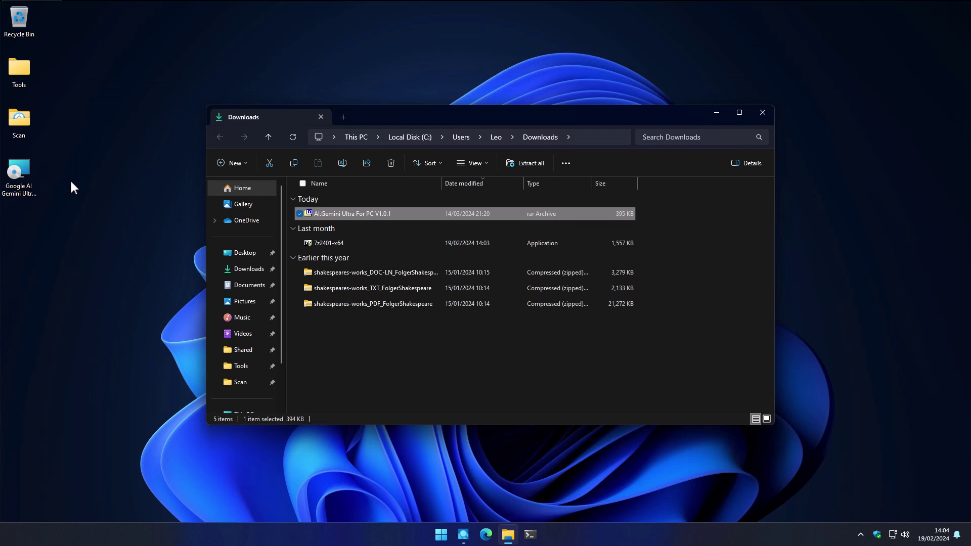
pyautogui.doubleClick(29, 182)
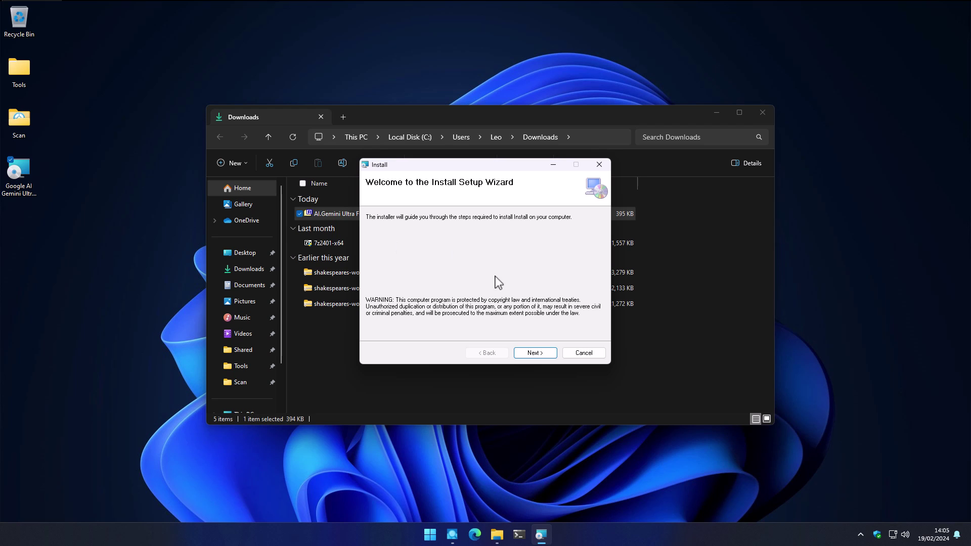
pyautogui.click(519, 355)
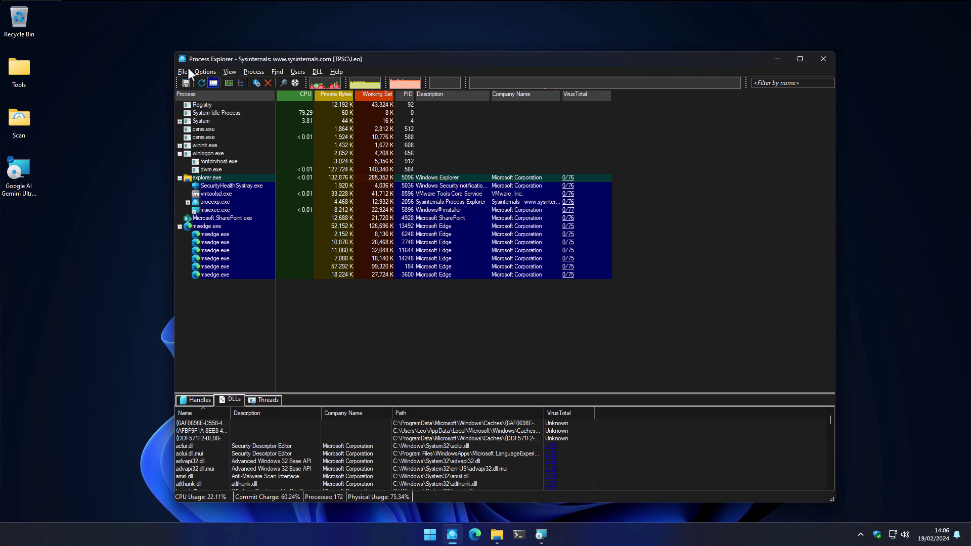
# Step: Restart Process Explorer as administrator, snap it to the right half, and select msiexec.exe
pyautogui.click(184, 71)
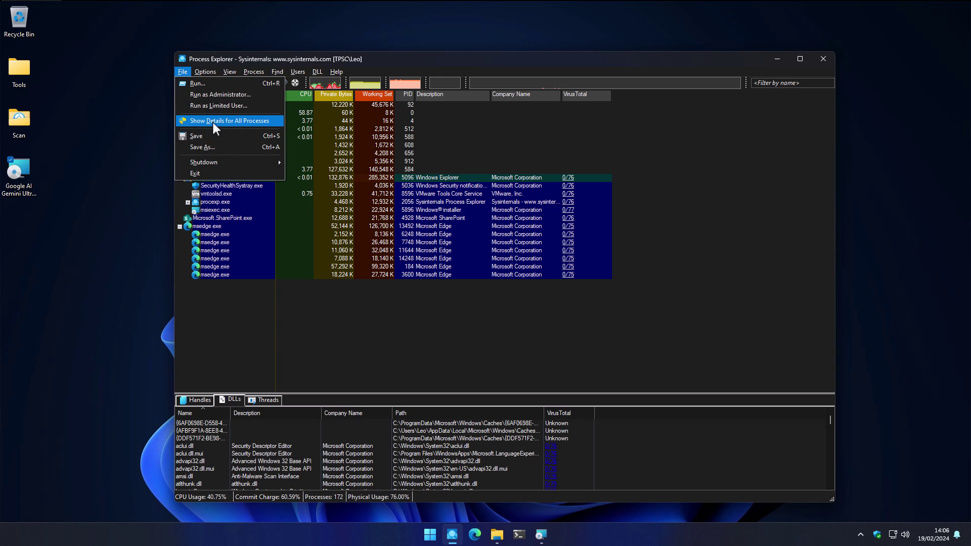
pyautogui.click(214, 123)
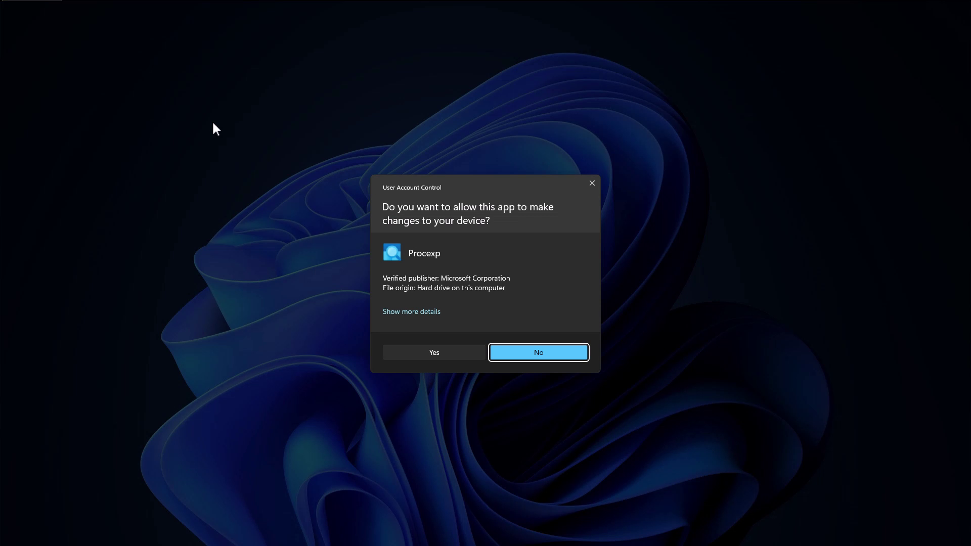
pyautogui.click(422, 351)
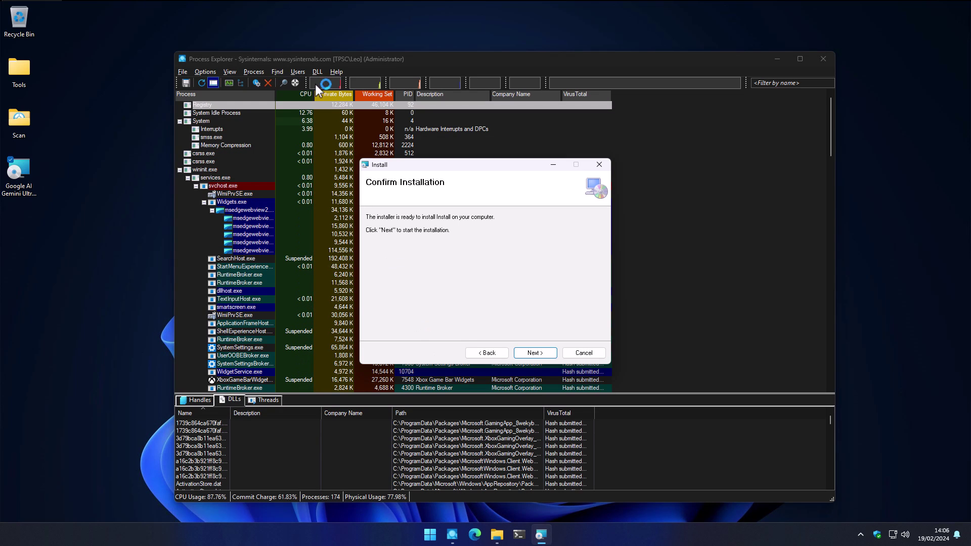
pyautogui.moveTo(314, 84); pyautogui.dragTo(970, 110)
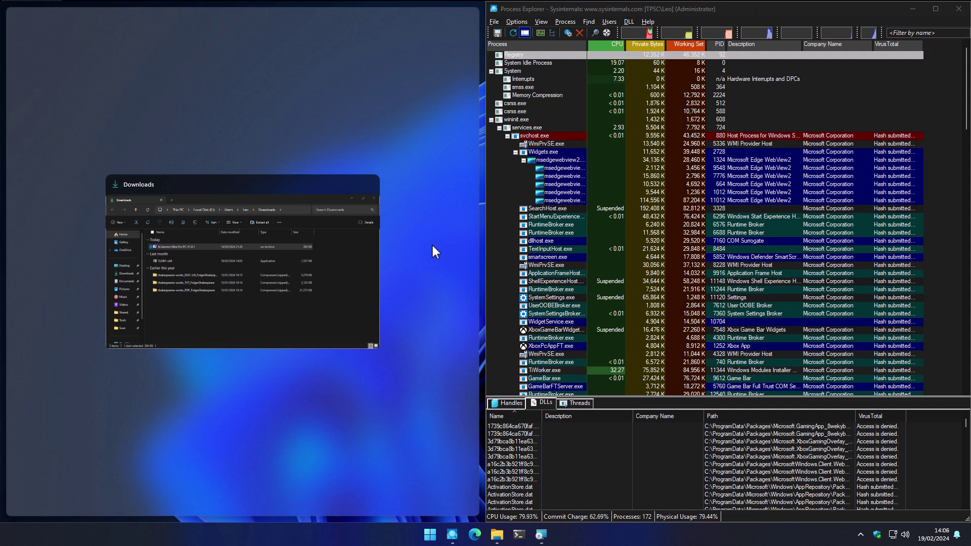
pyautogui.click(492, 121)
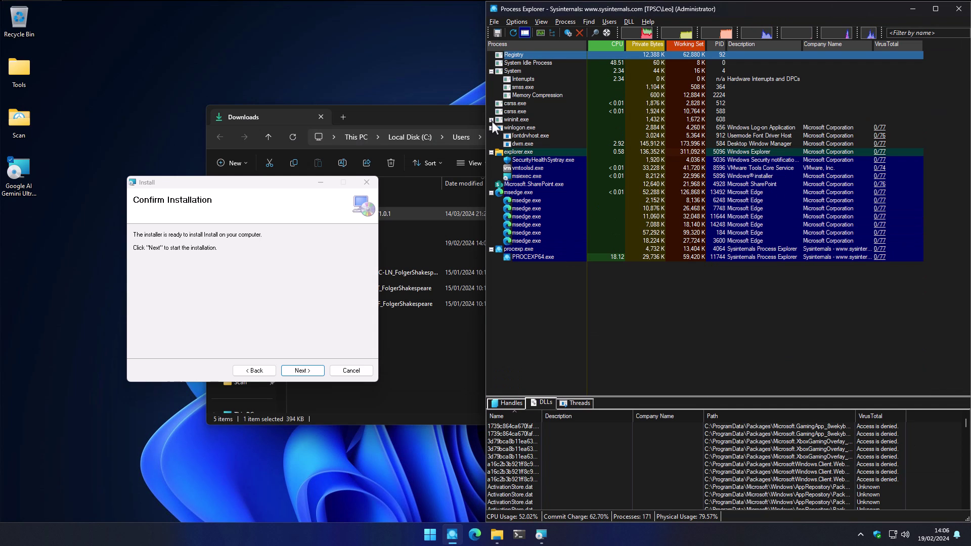
pyautogui.click(530, 178)
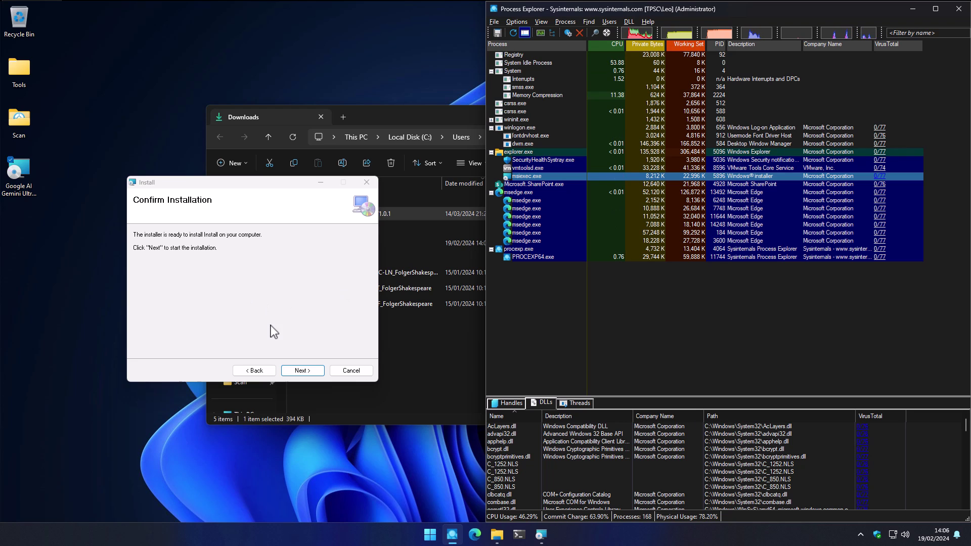
# Step: Start the Gemini AI installation and approve its administrator prompt
pyautogui.click(300, 371)
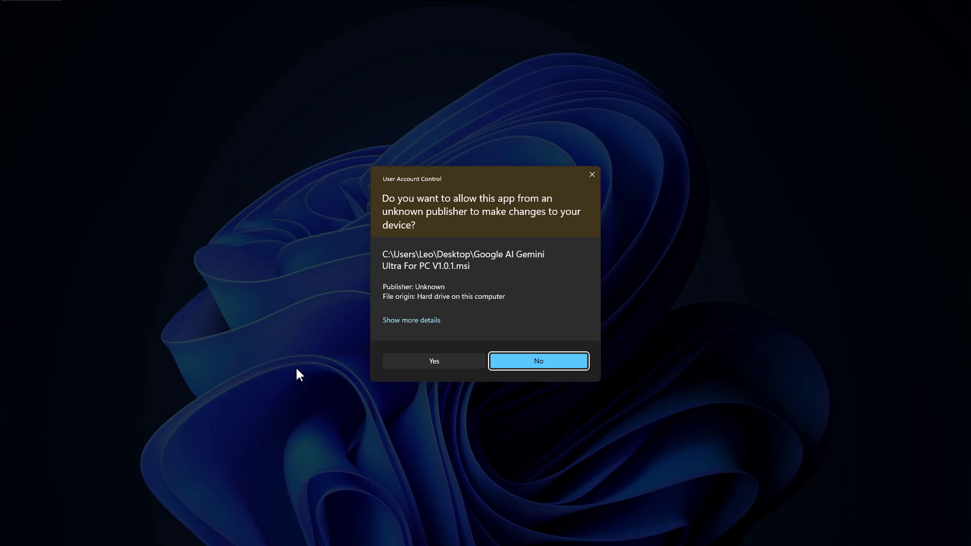
pyautogui.click(403, 362)
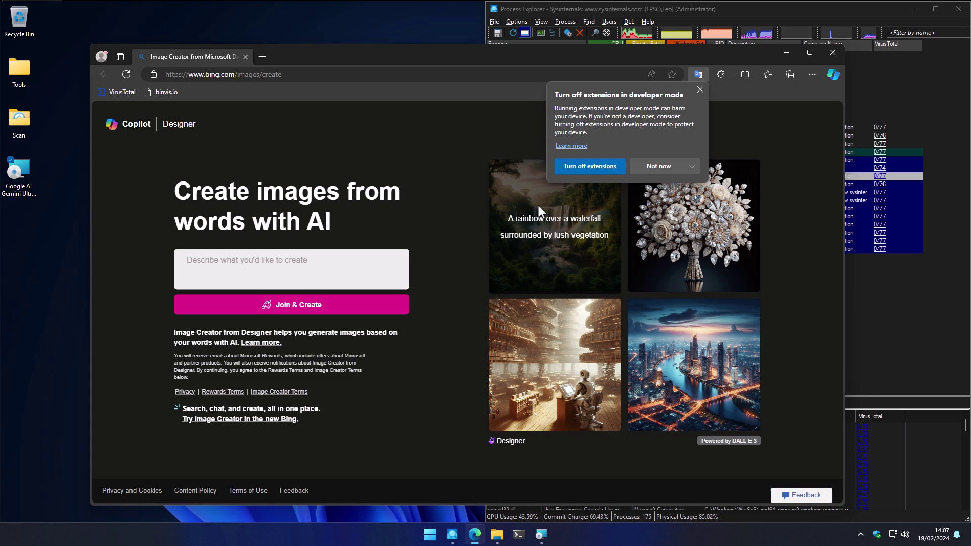
# Step: Close the popped-up Image Creator browser window and the Installation Complete dialog
pyautogui.click(245, 56)
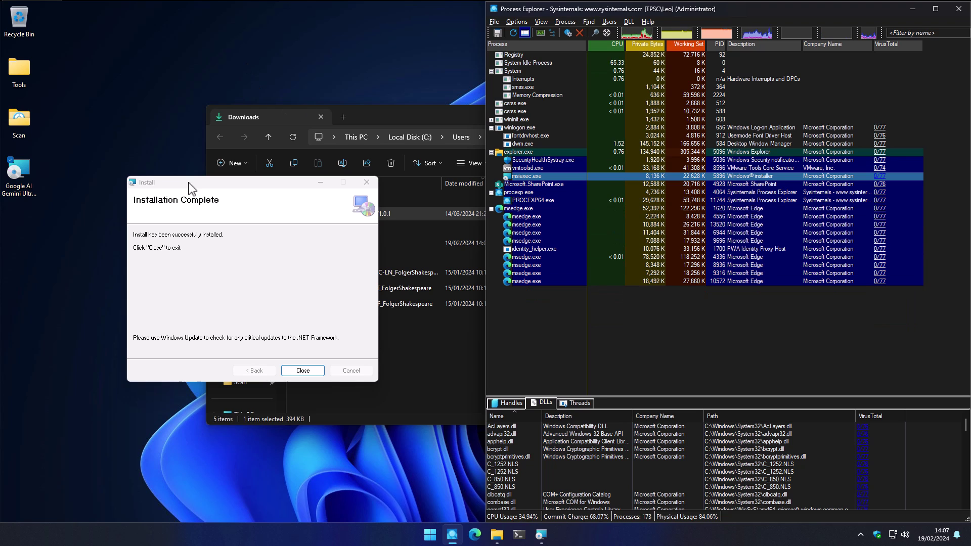
pyautogui.click(302, 369)
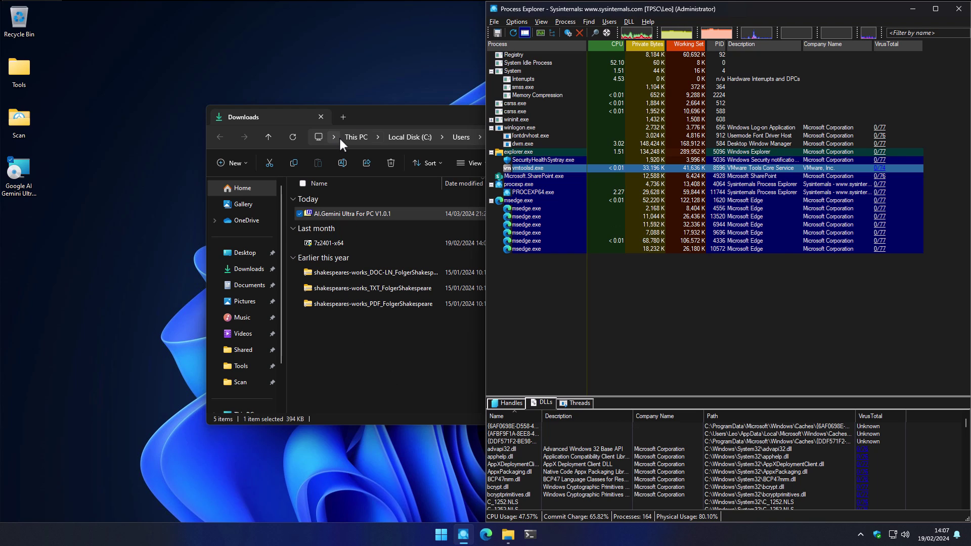
# Step: Move the Downloads window aside and select the remaining Edge process in Process Explorer
pyautogui.click(363, 123)
pyautogui.moveTo(370, 119); pyautogui.dragTo(280, 120)
pyautogui.click(731, 251)
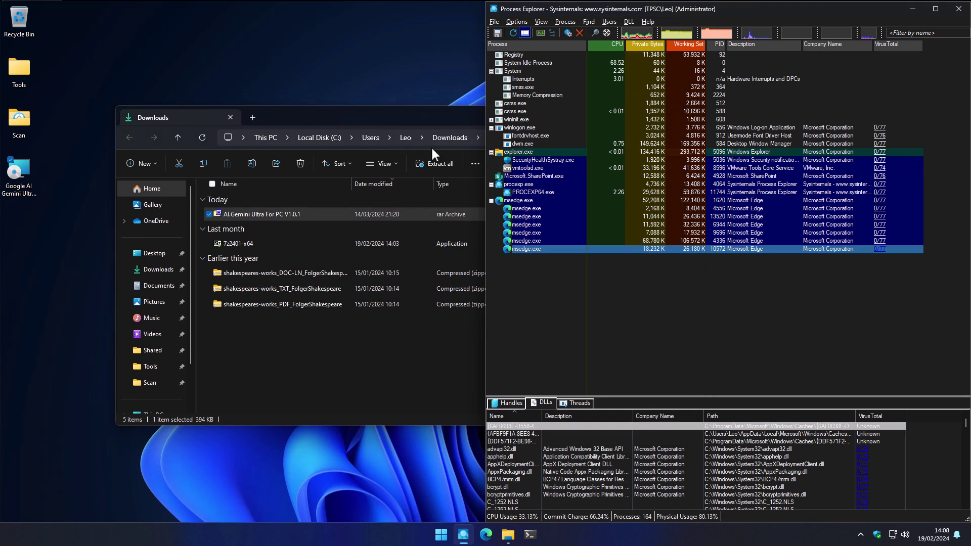
# Step: Go to the %appdata% folder in File Explorer
pyautogui.click(432, 144)
pyautogui.click(490, 137)
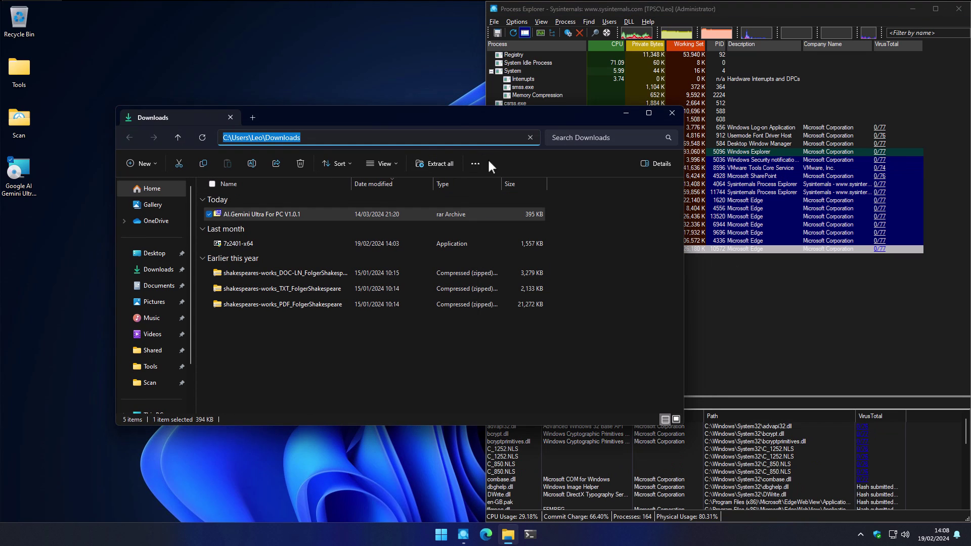
pyautogui.write('%ap')
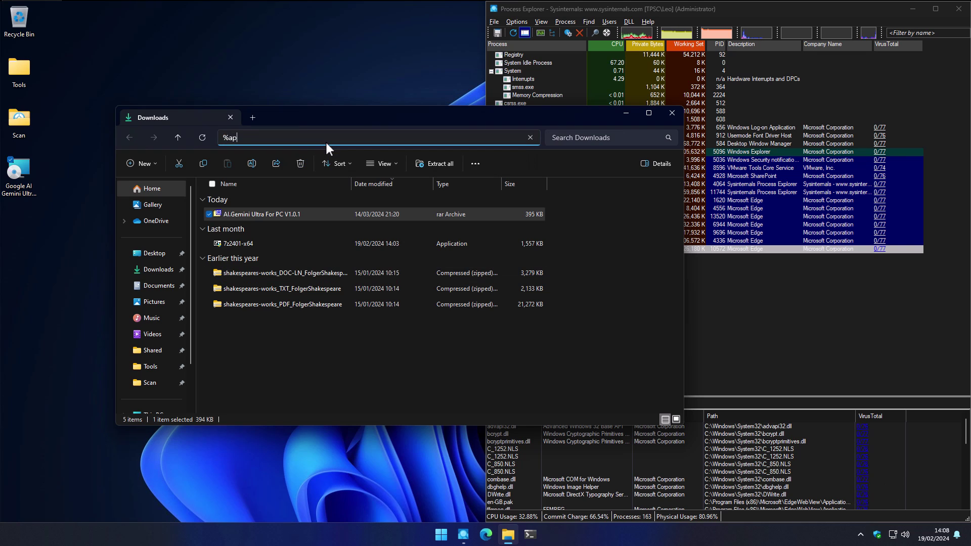
pyautogui.write('pdata%')
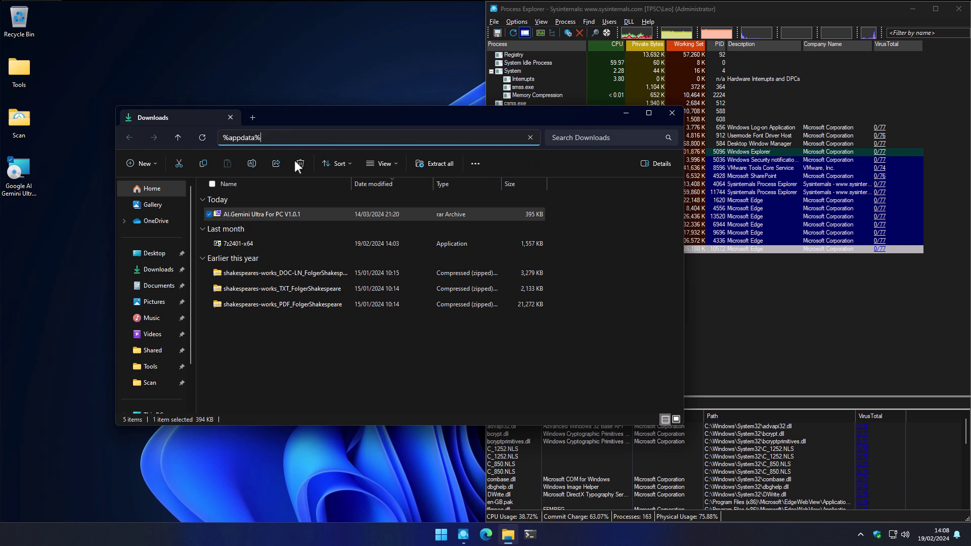
pyautogui.press('Return')
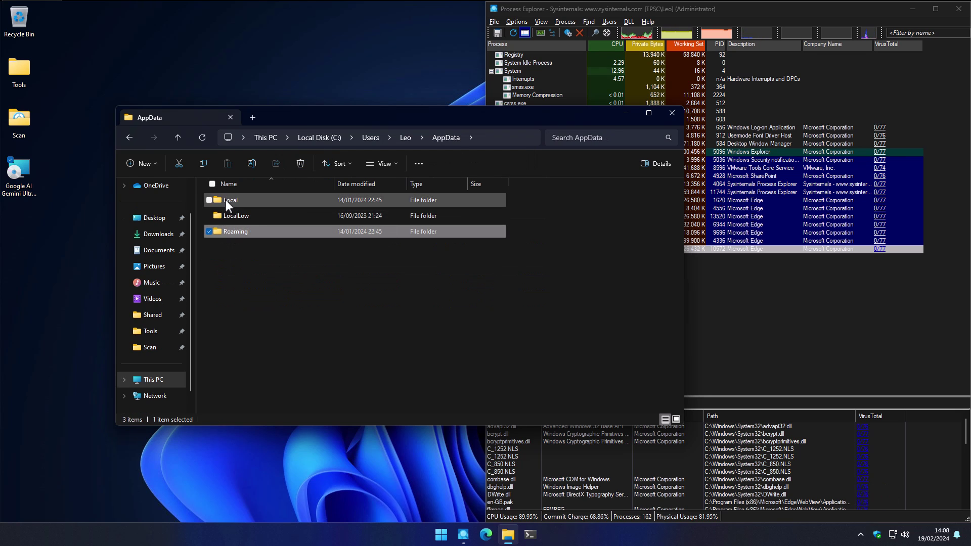
# Step: Open Local > Microsoft > Edge > User Data > Default > Network
pyautogui.doubleClick(225, 199)
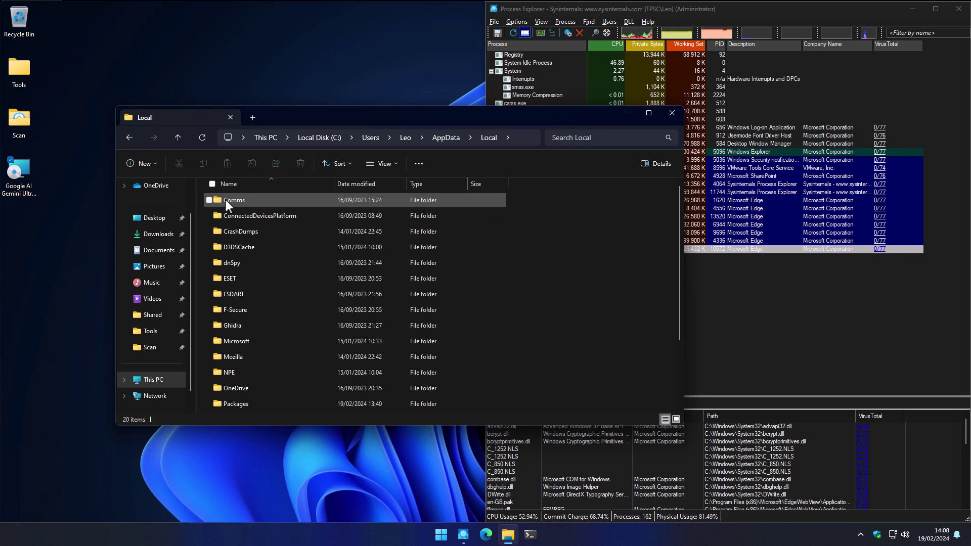
pyautogui.doubleClick(239, 344)
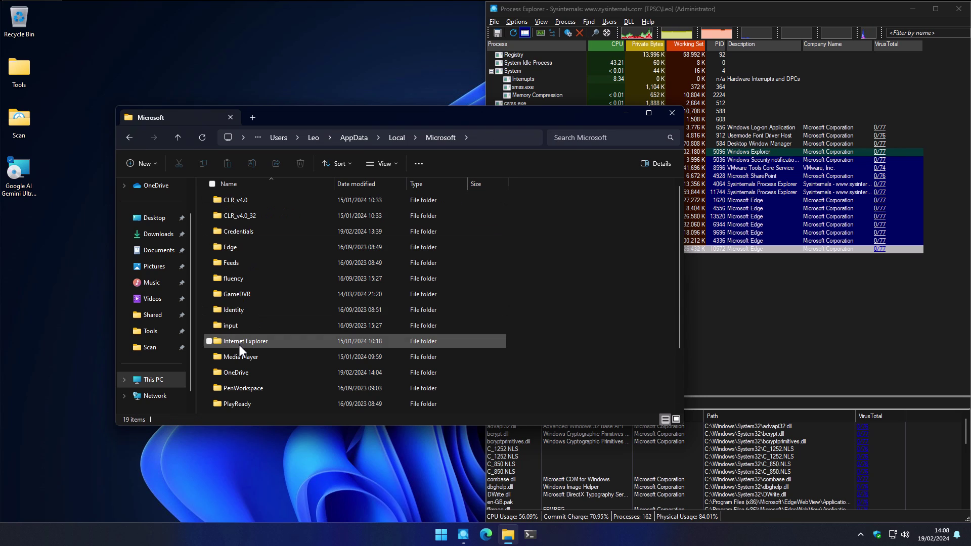
pyautogui.doubleClick(251, 245)
pyautogui.doubleClick(248, 204)
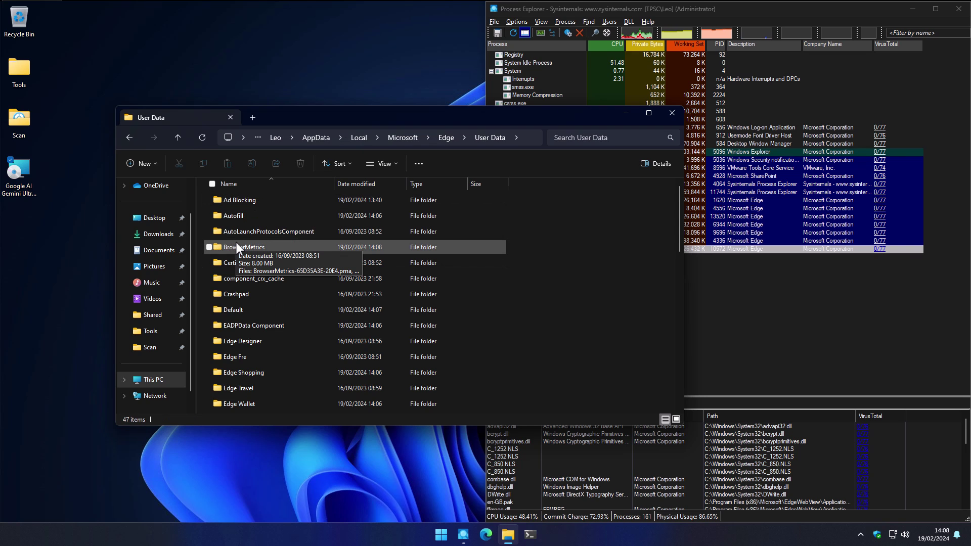
pyautogui.press('d')
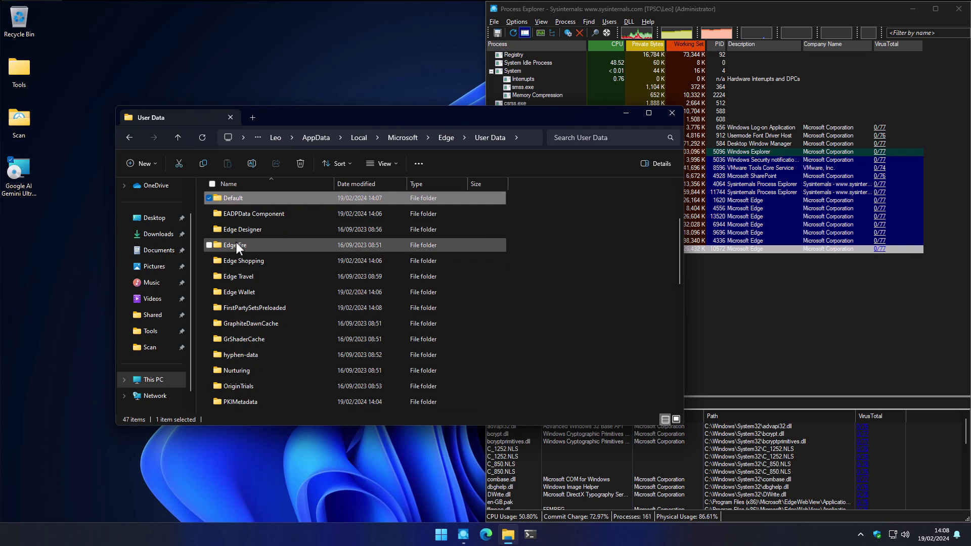
pyautogui.doubleClick(245, 199)
pyautogui.click(247, 248)
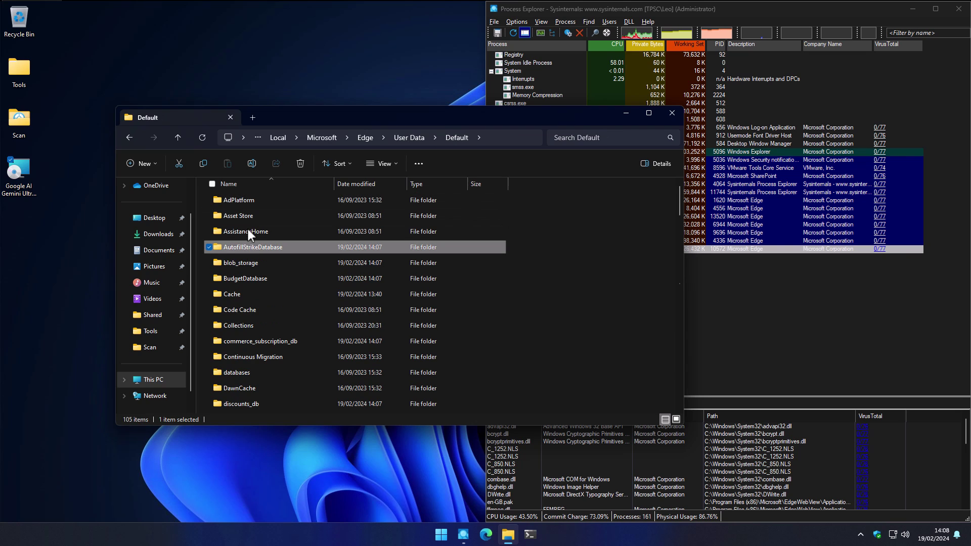
pyautogui.doubleClick(247, 248)
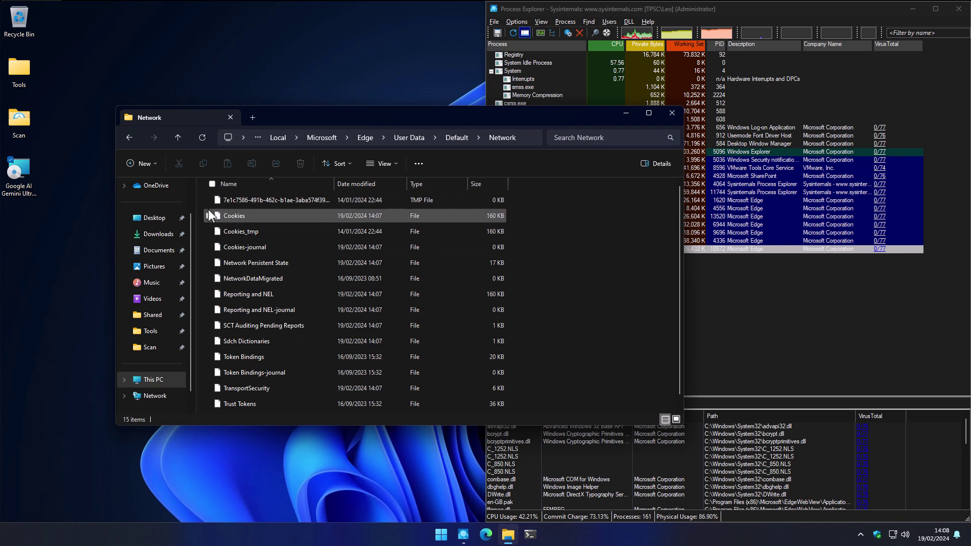
# Step: Open Cookies_tmp in Notepad just once to view it as raw text
pyautogui.rightClick(244, 230)
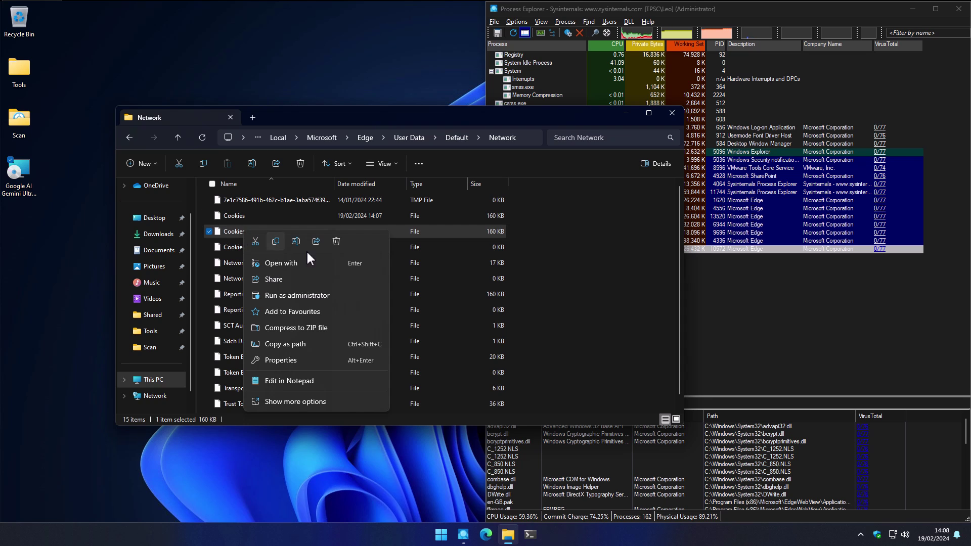
pyautogui.click(306, 262)
pyautogui.click(537, 350)
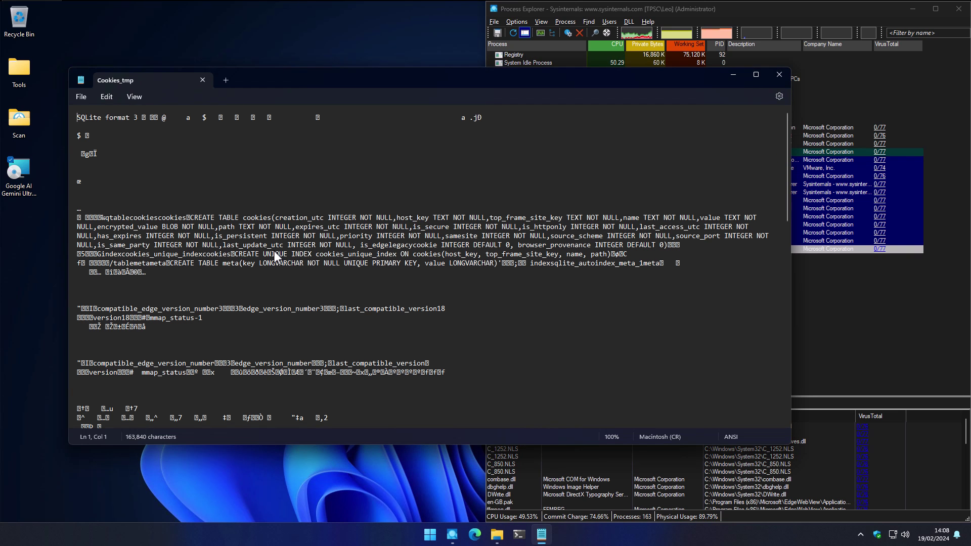
# Step: Scroll through the cookie data, highlighting the bing.com SRCHUID entry along the way
pyautogui.scroll(-9, 156, 223)
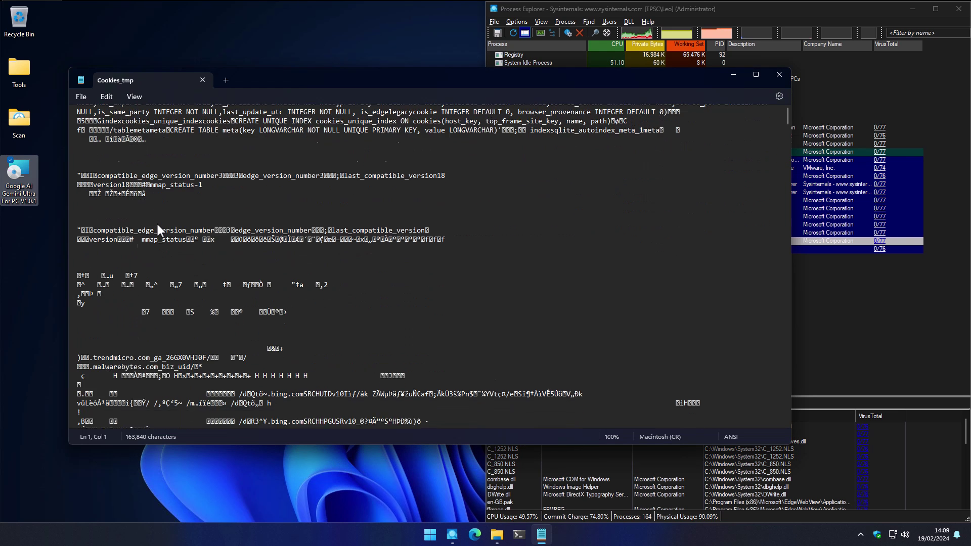
pyautogui.scroll(-2, 156, 222)
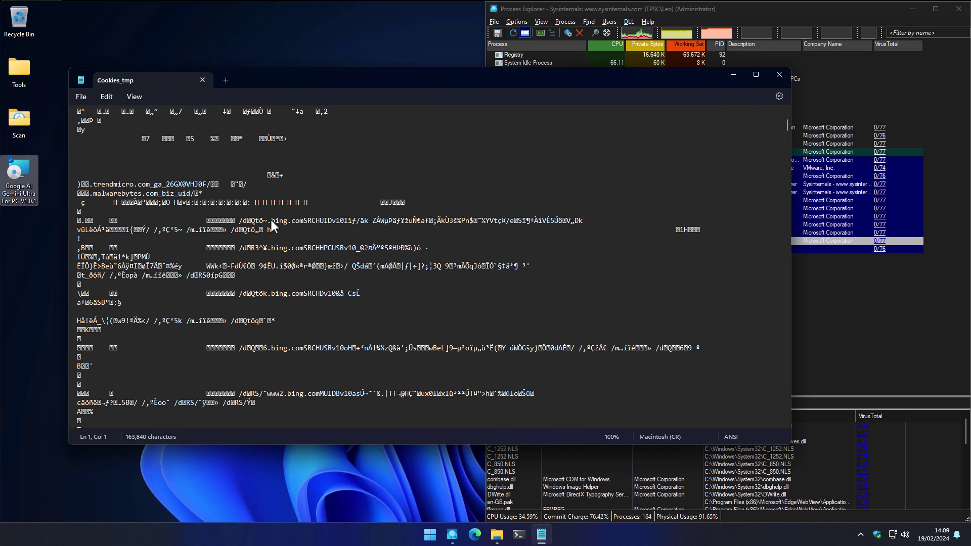
pyautogui.moveTo(271, 220); pyautogui.dragTo(354, 220)
pyautogui.click(315, 248)
pyautogui.scroll(-7, 314, 247)
pyautogui.scroll(-2, 314, 248)
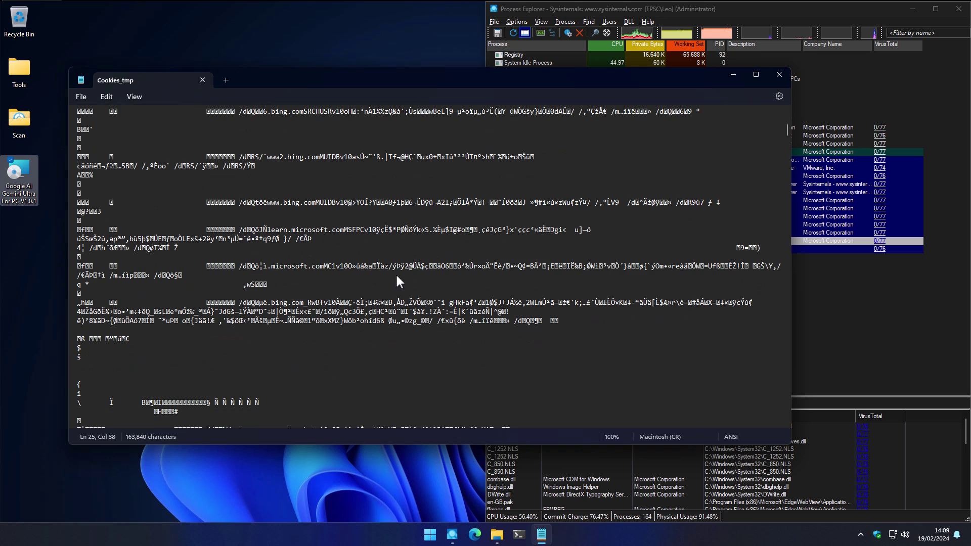
pyautogui.scroll(-4, 348, 255)
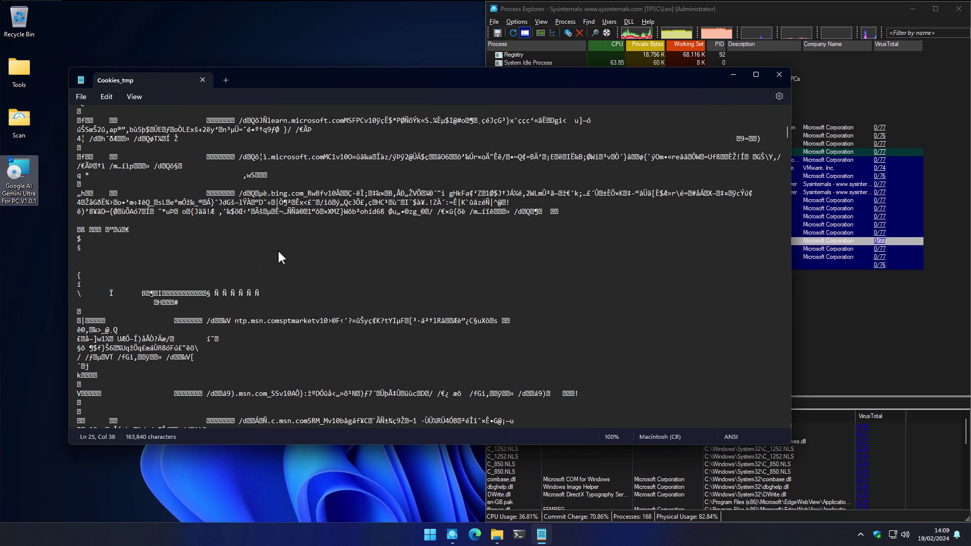
pyautogui.scroll(-10, 243, 335)
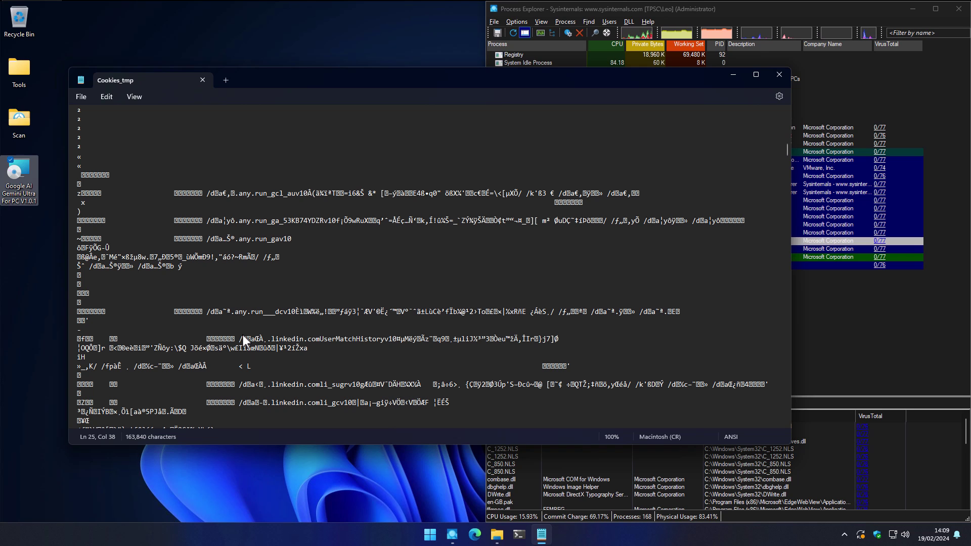
pyautogui.scroll(-5, 243, 335)
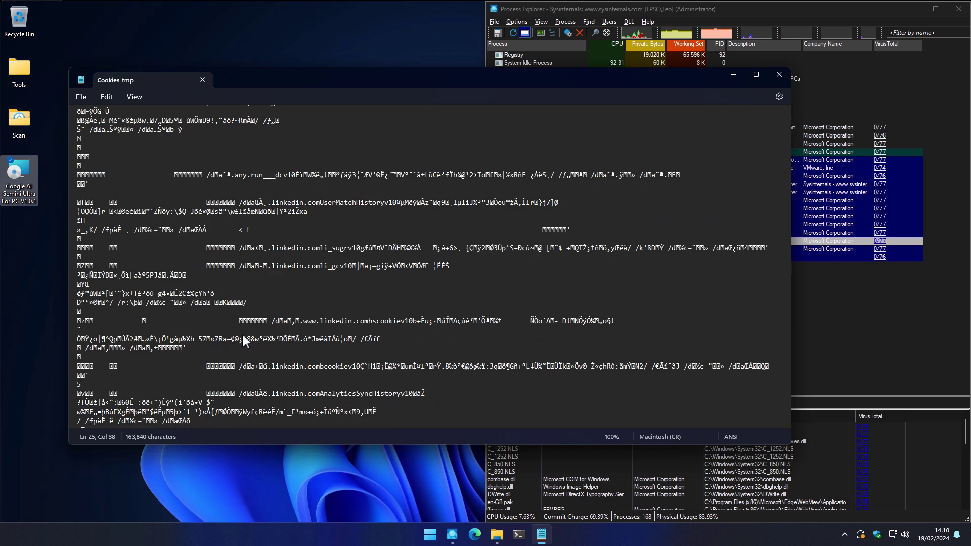
pyautogui.scroll(-4, 242, 332)
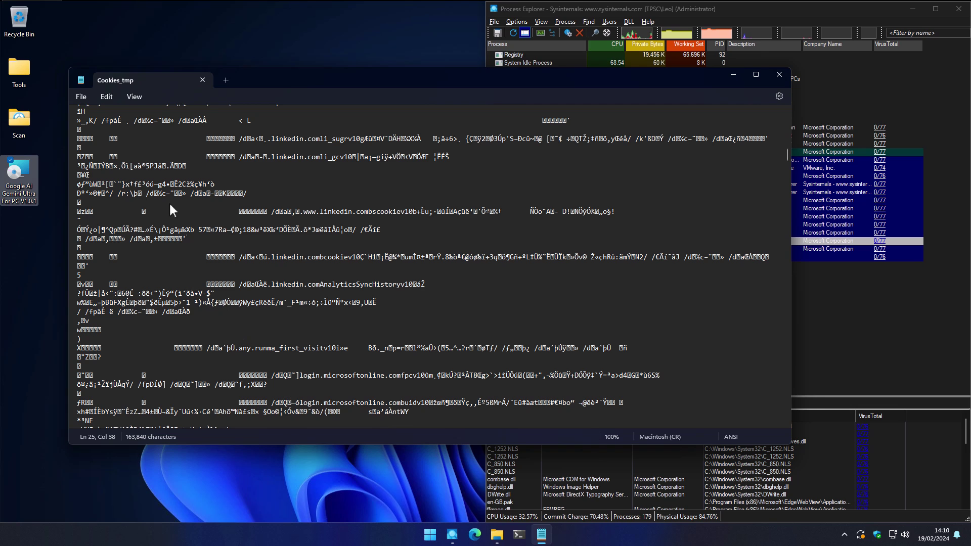
# Step: Close Notepad and upload Google AI Gemini Ultra For PC V1.0.1.msi to VirusTotal in Edge
pyautogui.hotkey('alt', 'F4')
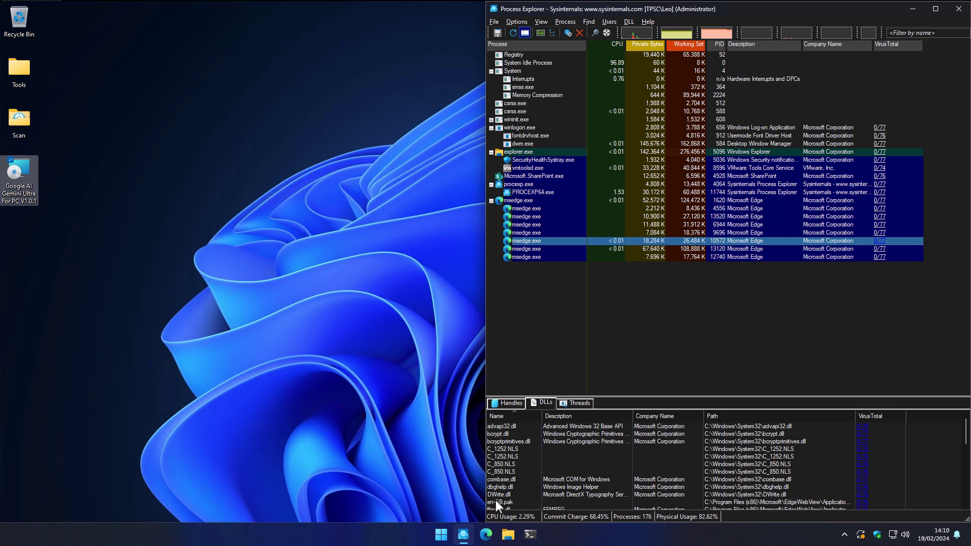
pyautogui.click(485, 534)
pyautogui.click(118, 92)
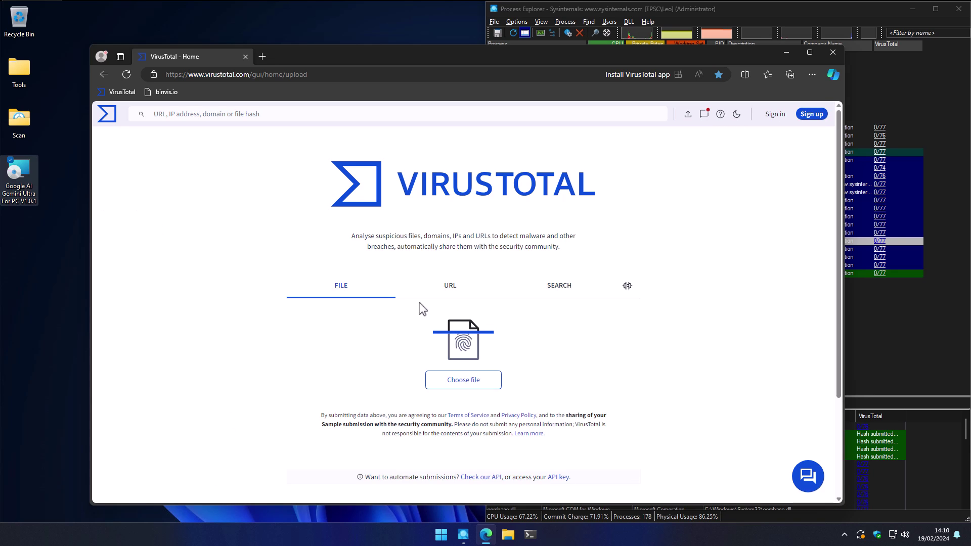
pyautogui.moveTo(419, 303); pyautogui.dragTo(310, 291)
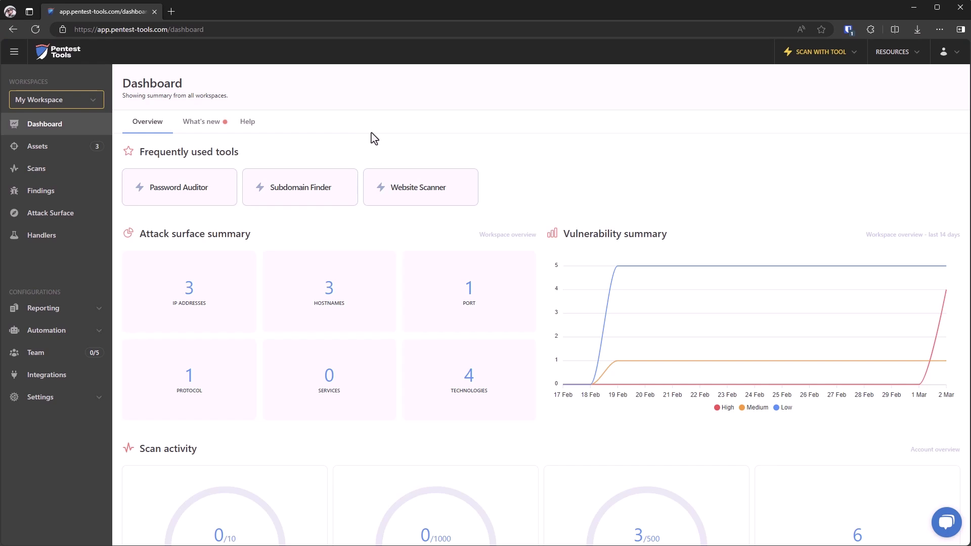
# Step: Open the Password Auditor tool from the Pentest Tools dashboard's frequently used tools
pyautogui.click(187, 200)
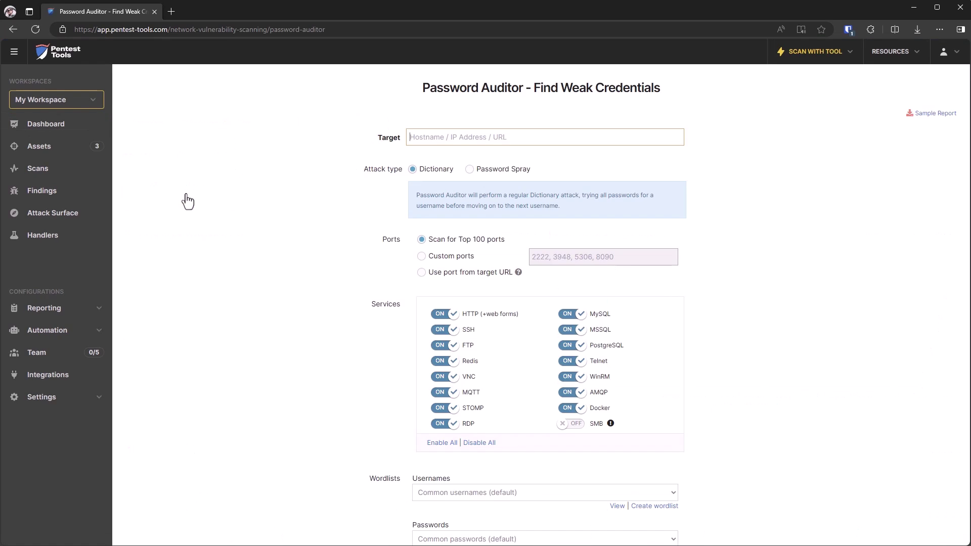
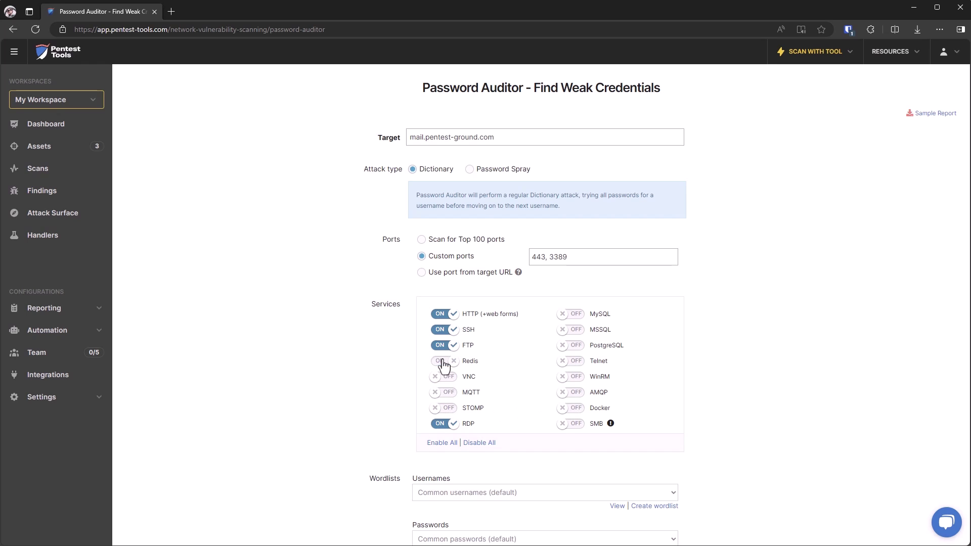
# Step: Turn off the FTP and SSH services, leaving only HTTP (+web forms) and RDP enabled
pyautogui.click(443, 345)
pyautogui.click(443, 329)
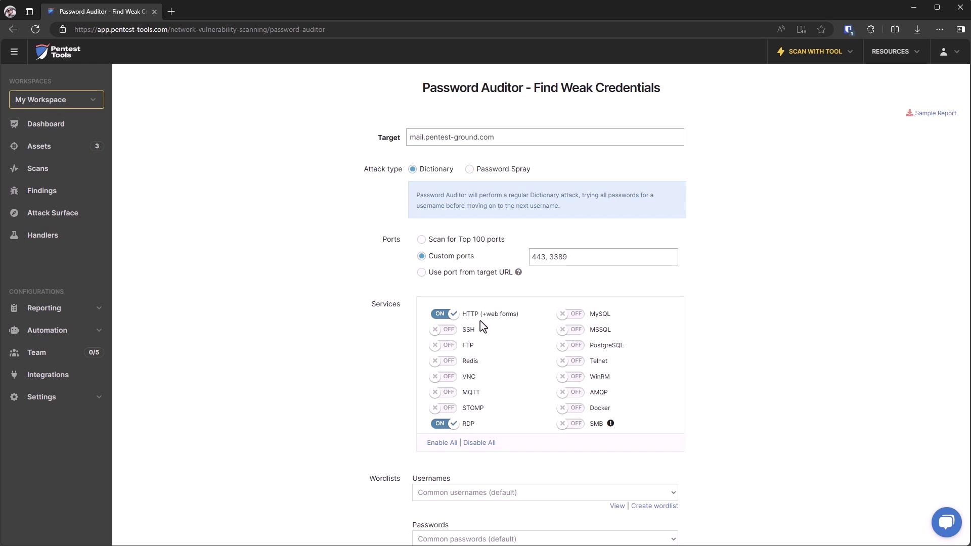
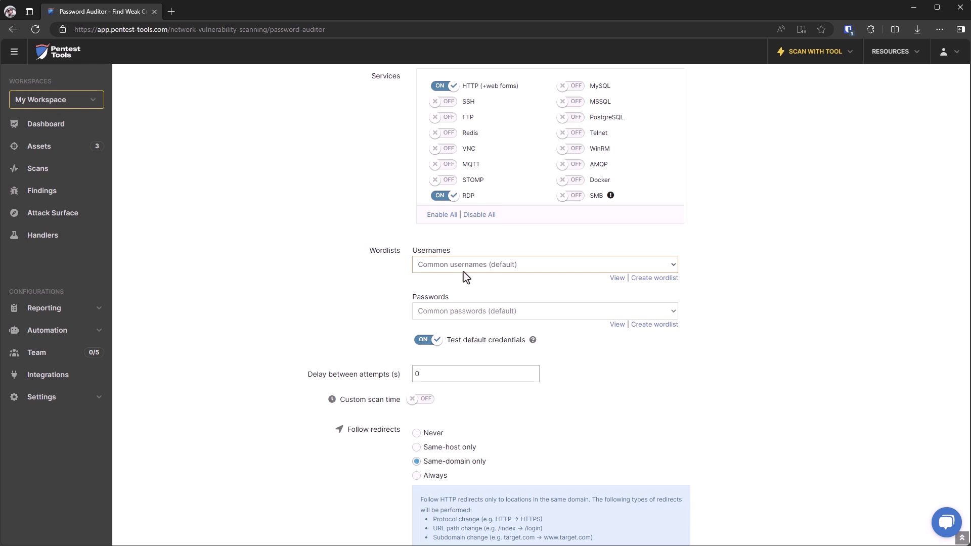
# Step: Open the Usernames wordlist dropdown in the Wordlists section to choose Custom Easy Usernames
pyautogui.click(464, 270)
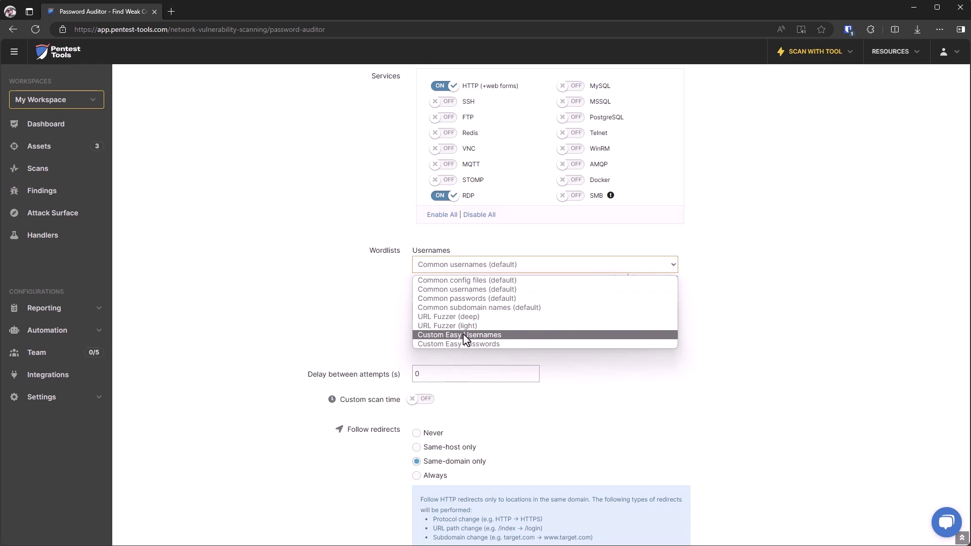
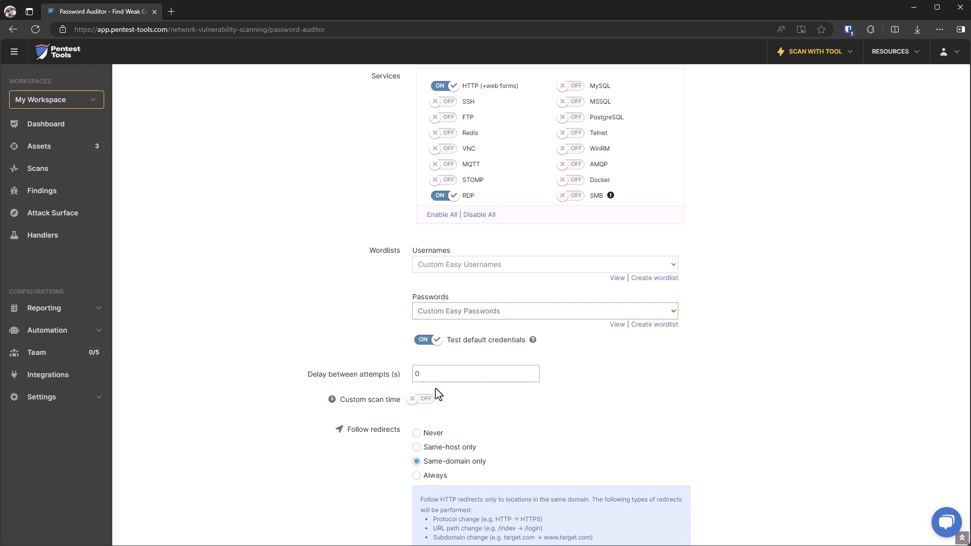
# Step: Scroll to the bottom of the Password Auditor form to reach the 'I am authorized to scan this target' checkbox
pyautogui.scroll(-8, 437, 394)
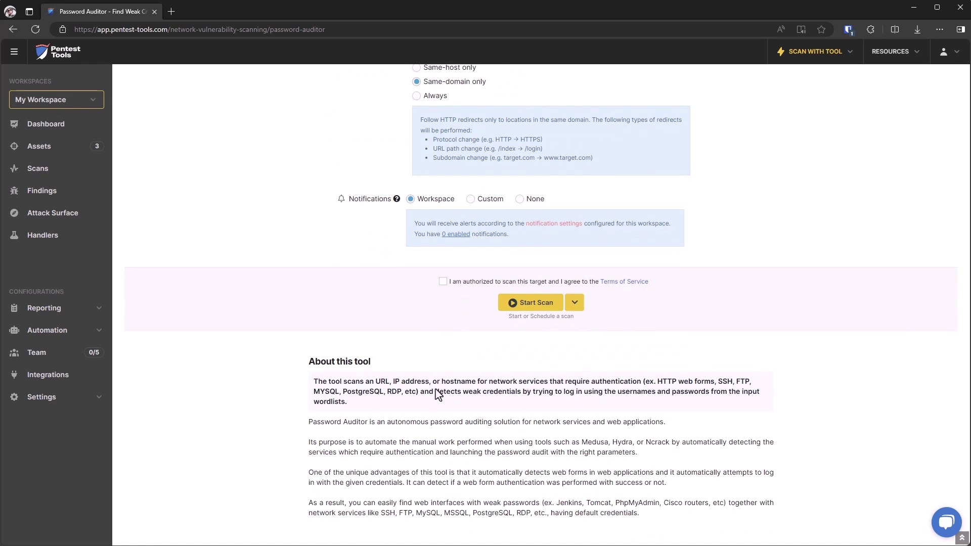
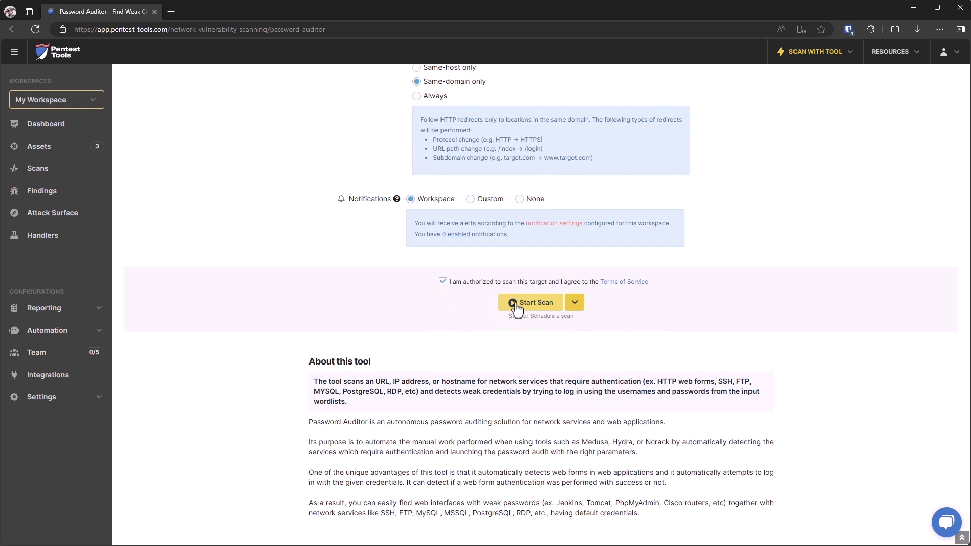
# Step: Launch the Password Auditor scan against mail.pentest-ground.com
pyautogui.click(516, 305)
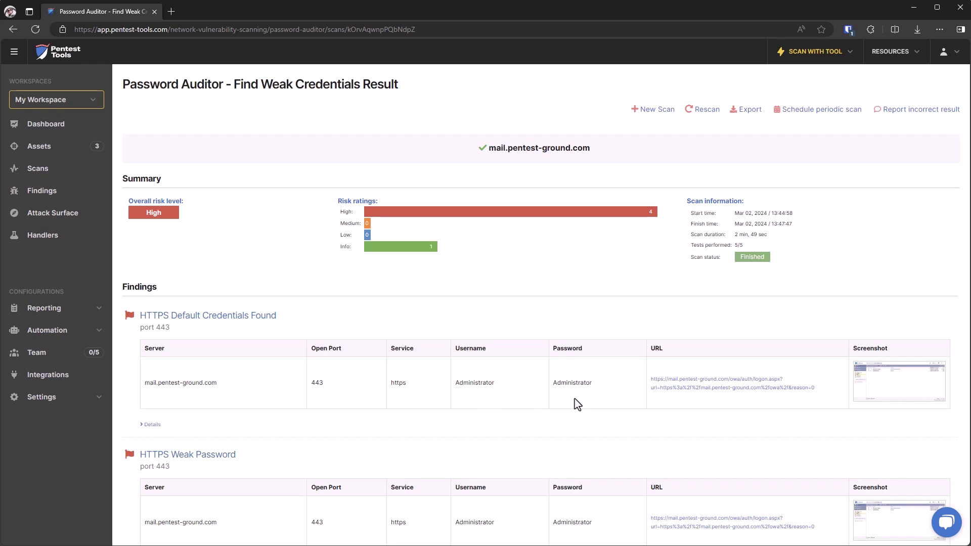
# Step: Enlarge the captured login-page screenshot for the default Administrator credentials finding
pyautogui.click(885, 393)
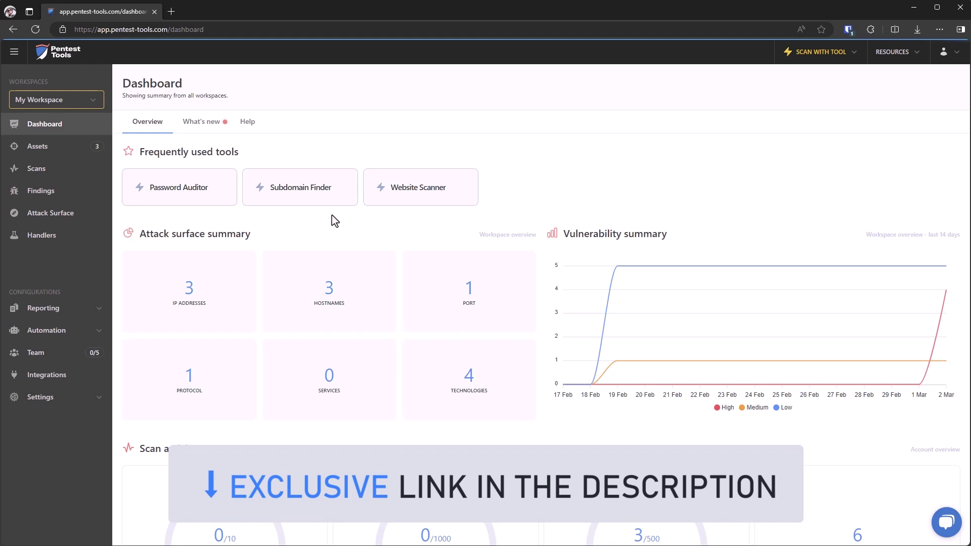
pyautogui.scroll(-7, 334, 221)
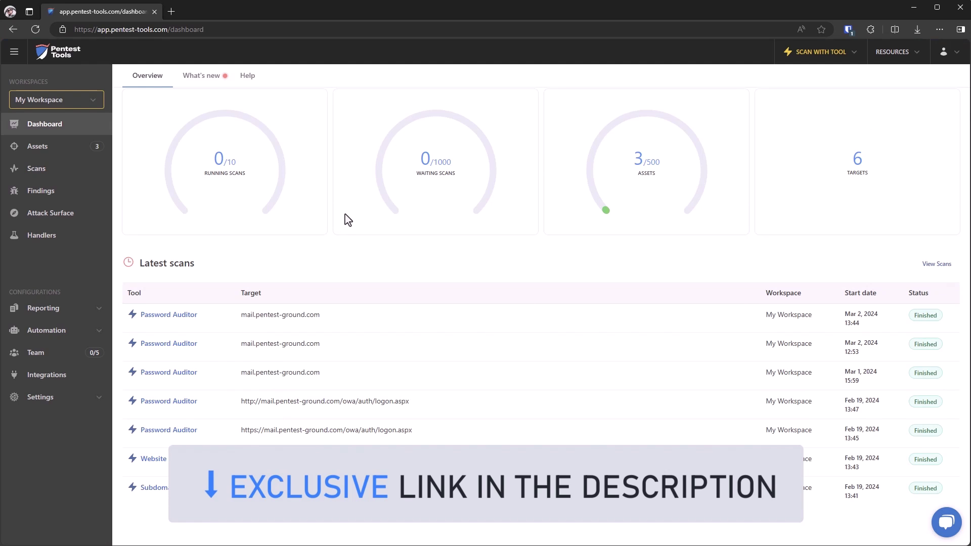
pyautogui.scroll(7, 348, 220)
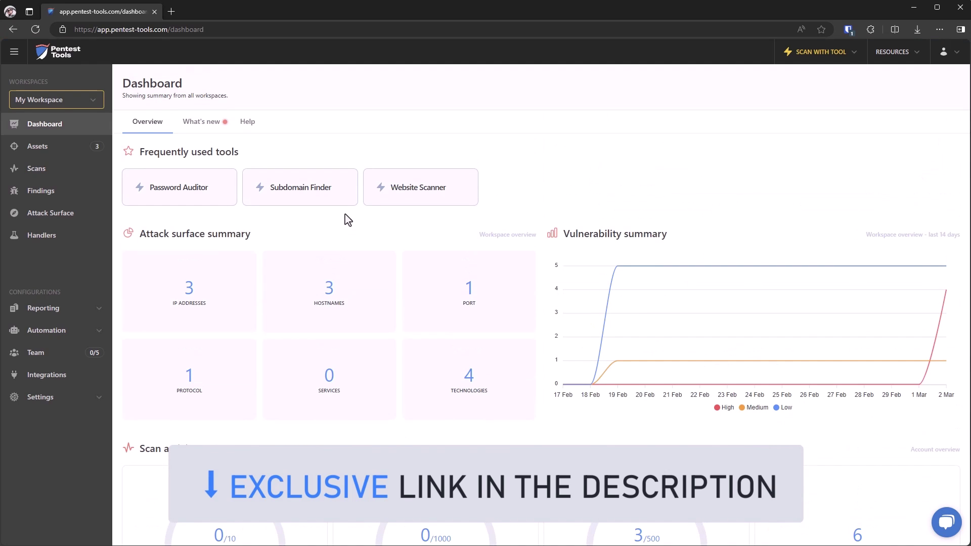